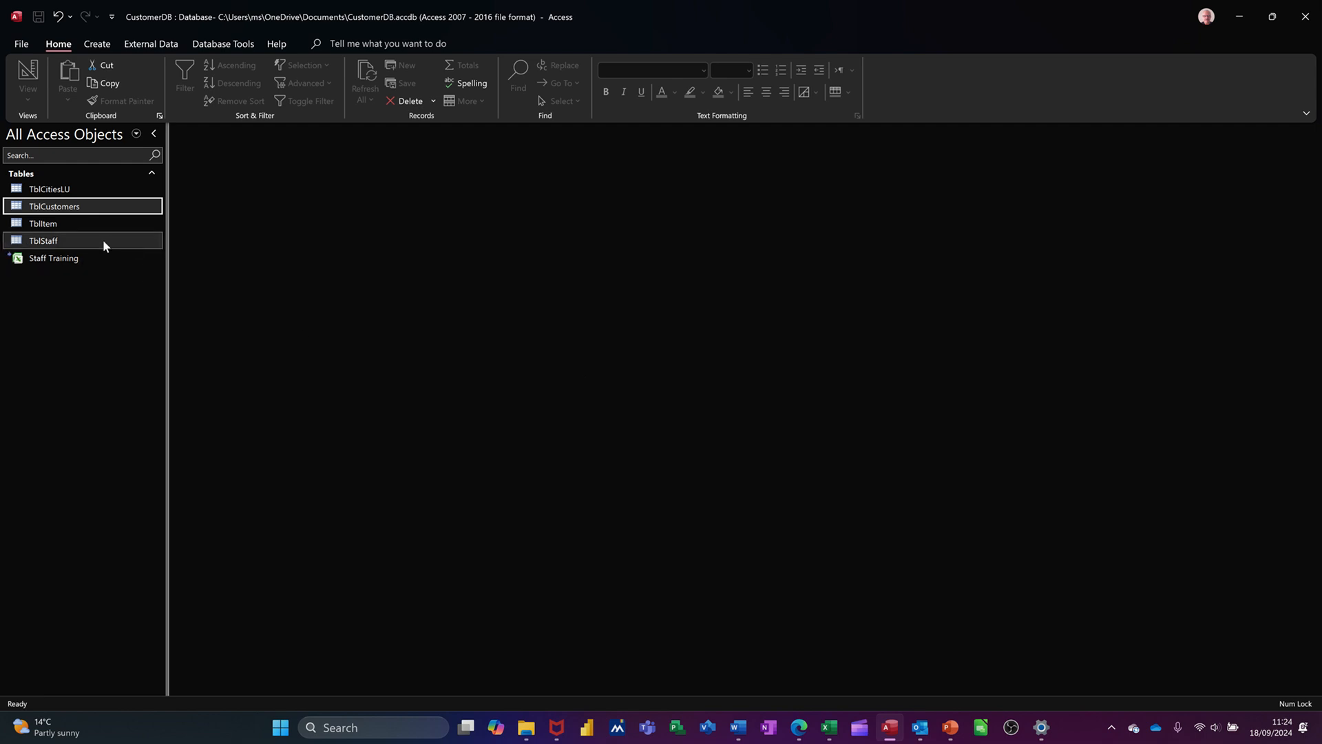
Step: Review the records in the TblCustomers table and close it
double_click(67, 209)
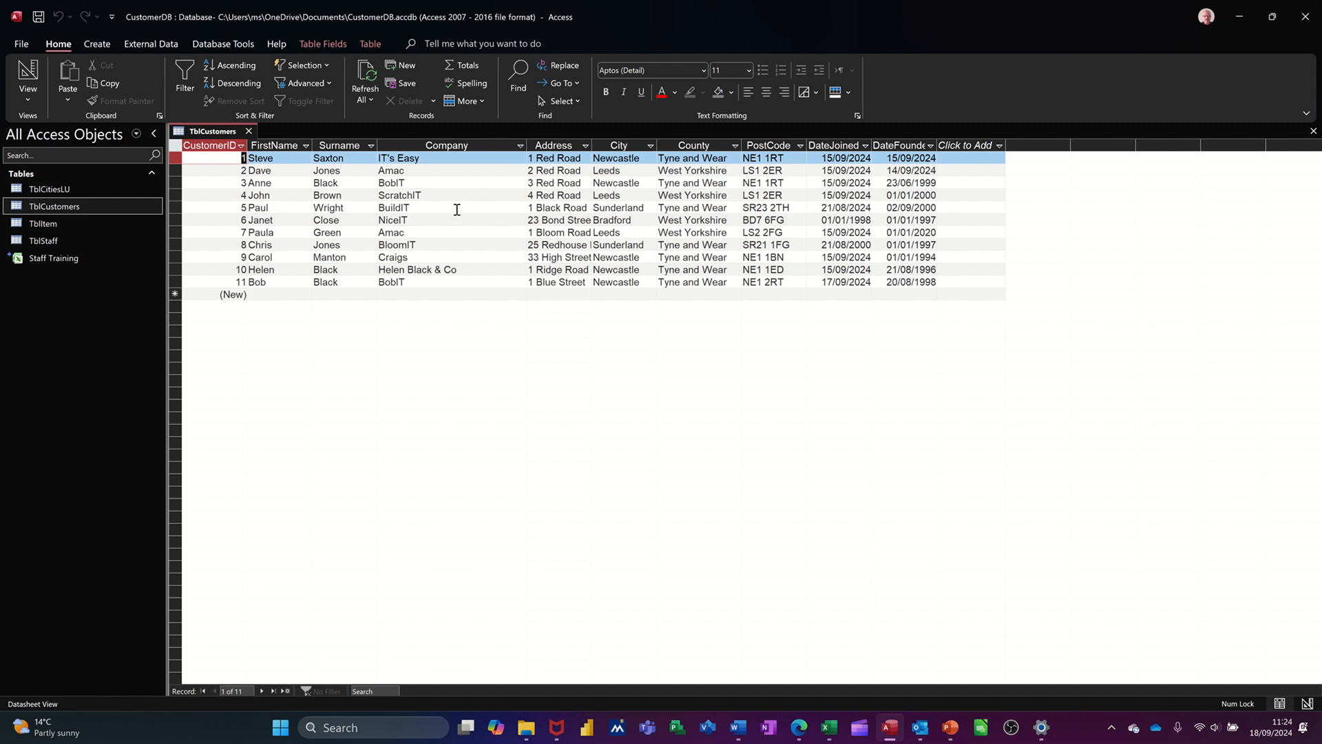
click(249, 132)
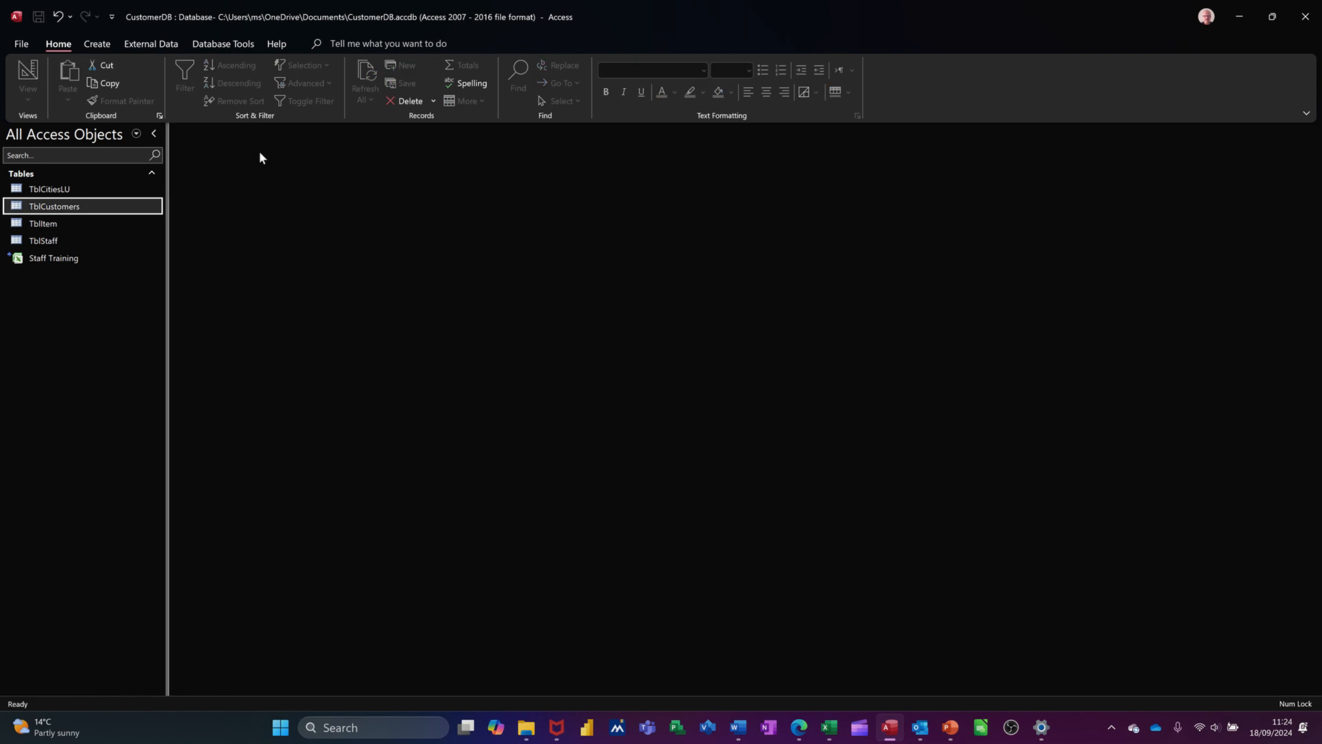
click(96, 45)
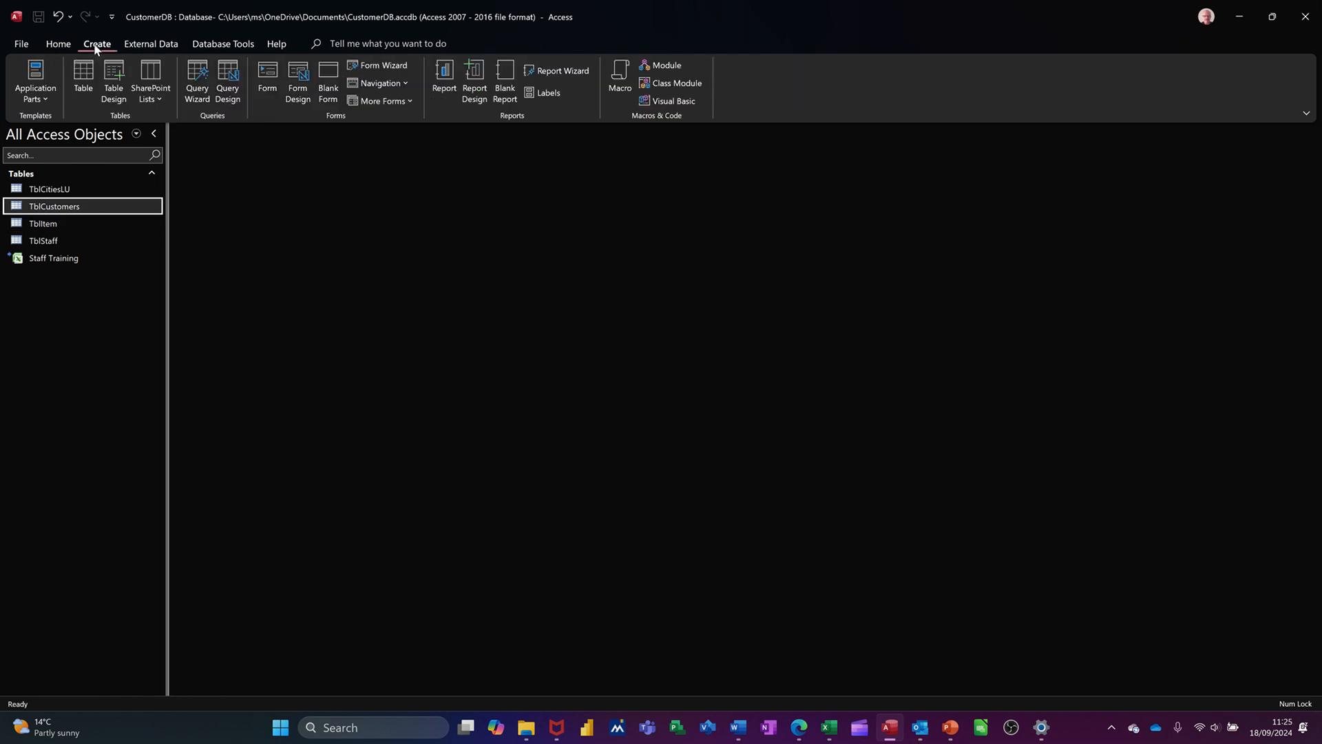
click(192, 84)
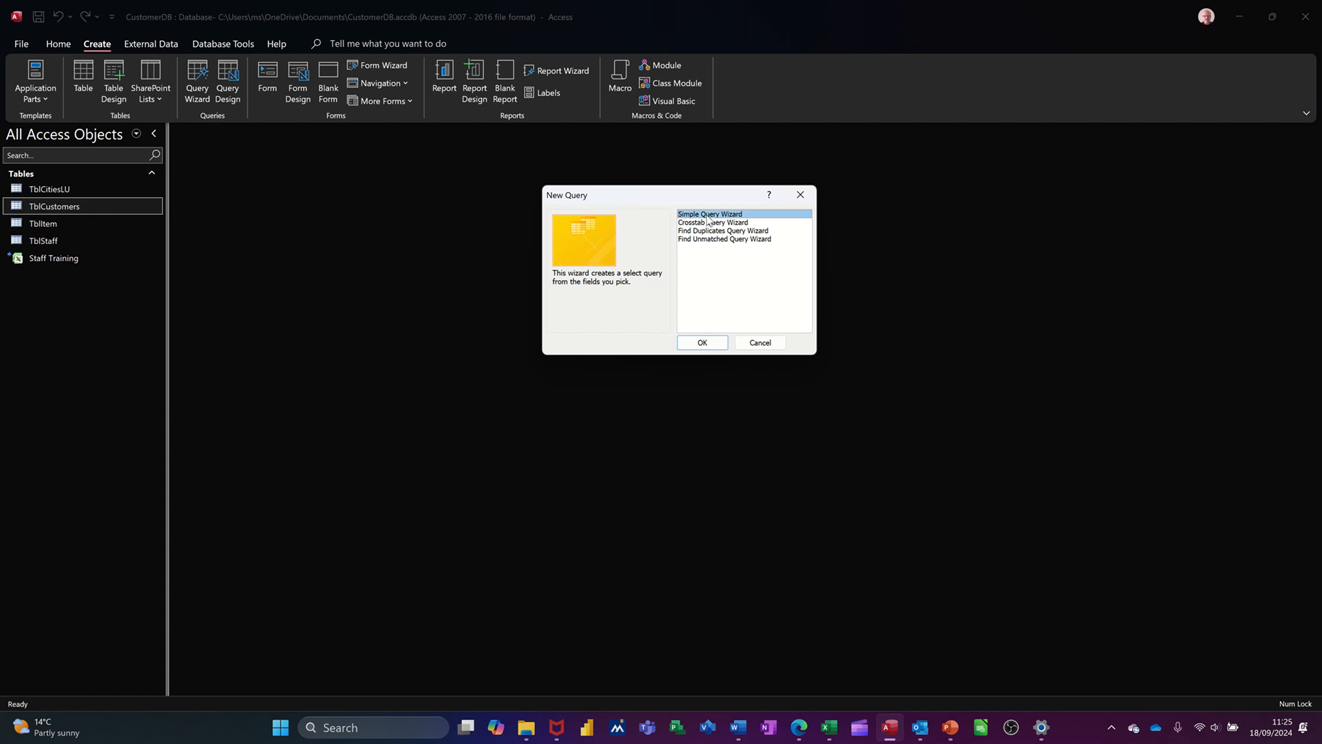
click(760, 343)
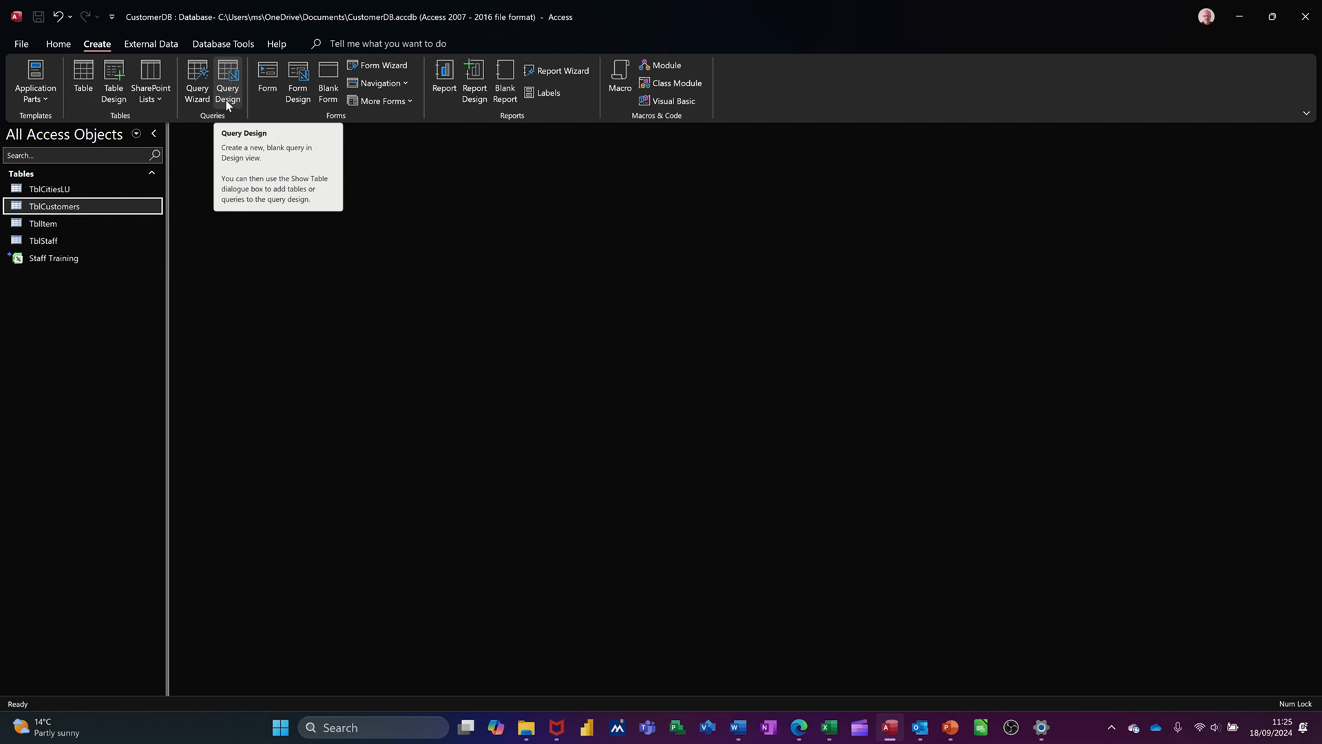
Step: Create a query in Design view from TblCustomers, enlarge its field list and add every field to the design grid
click(225, 75)
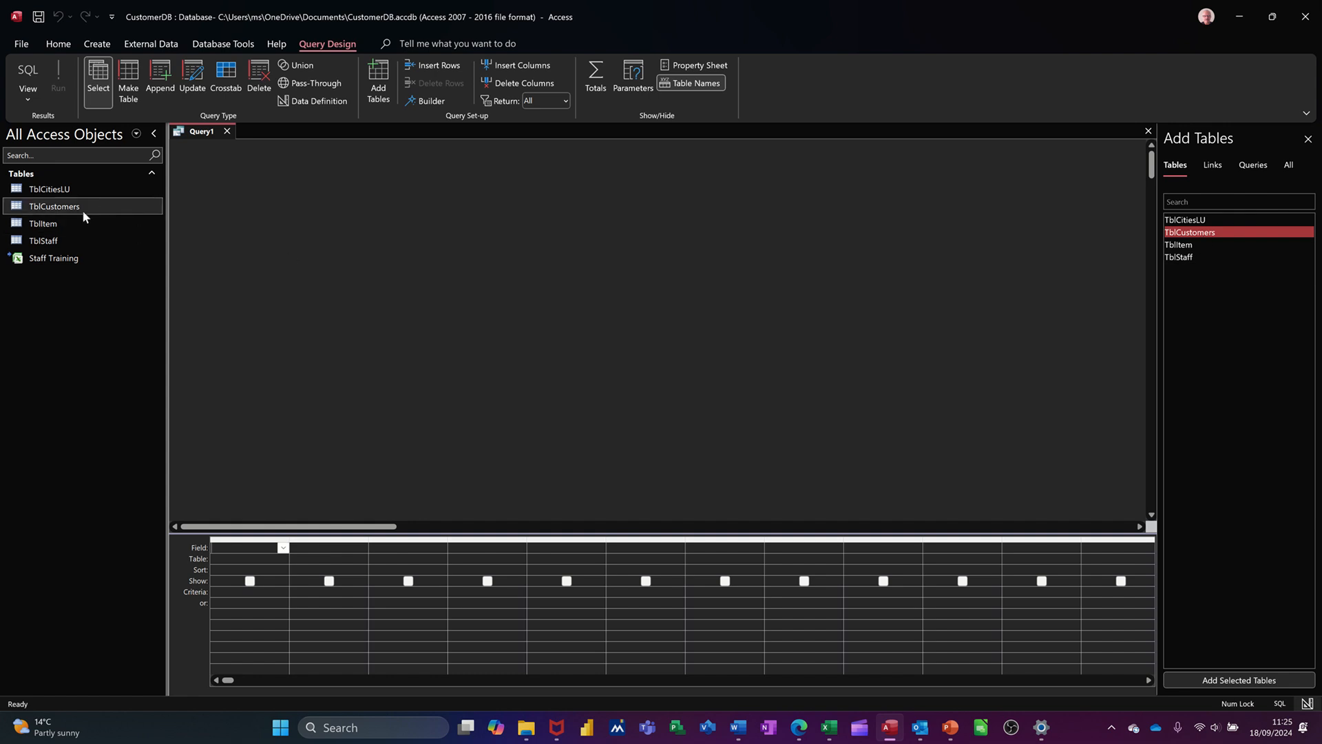
drag(81, 206, 416, 235)
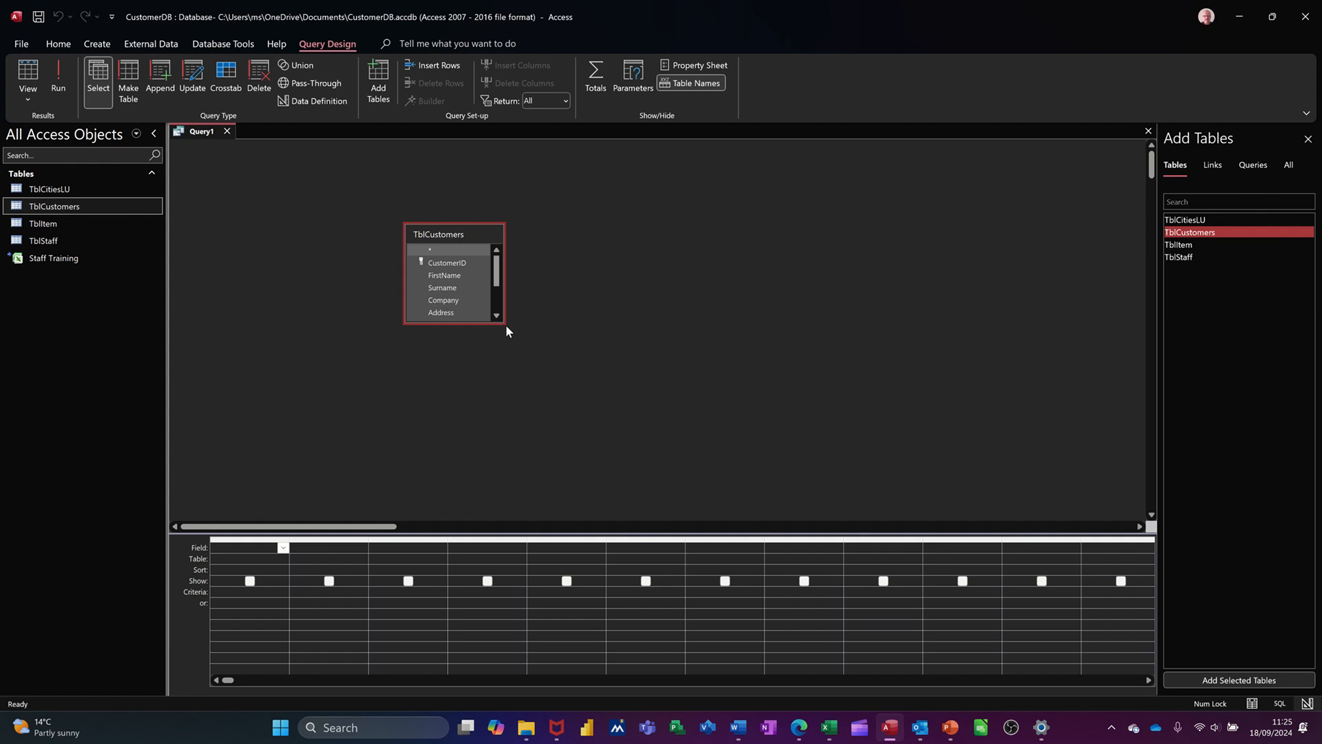
drag(503, 322, 524, 403)
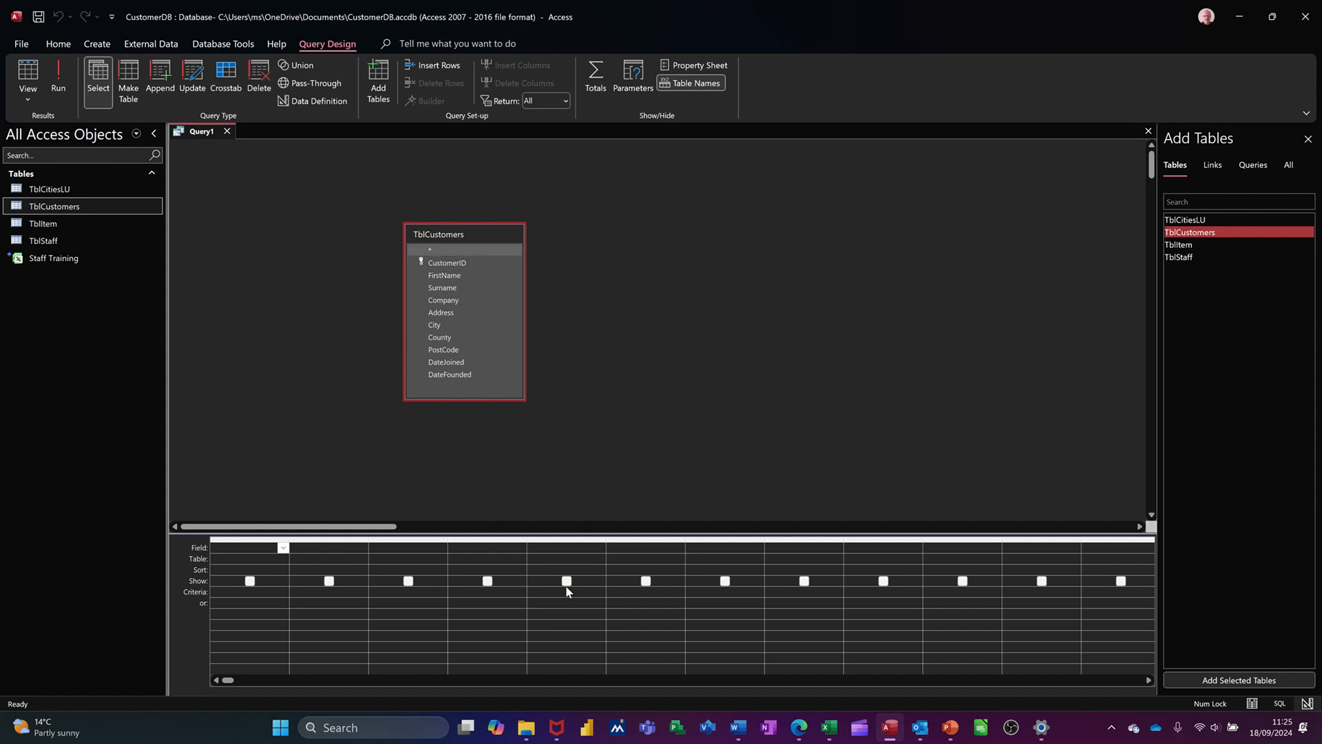
double_click(447, 234)
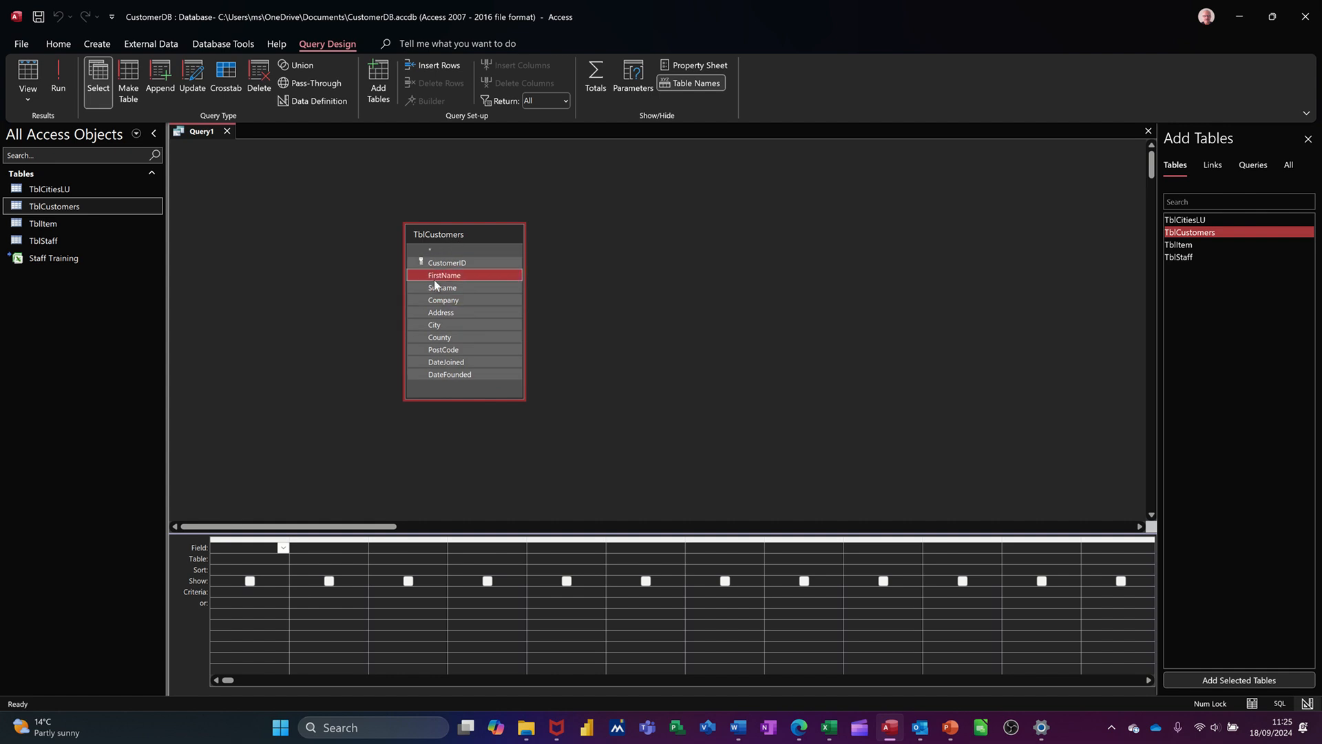
drag(454, 298, 249, 562)
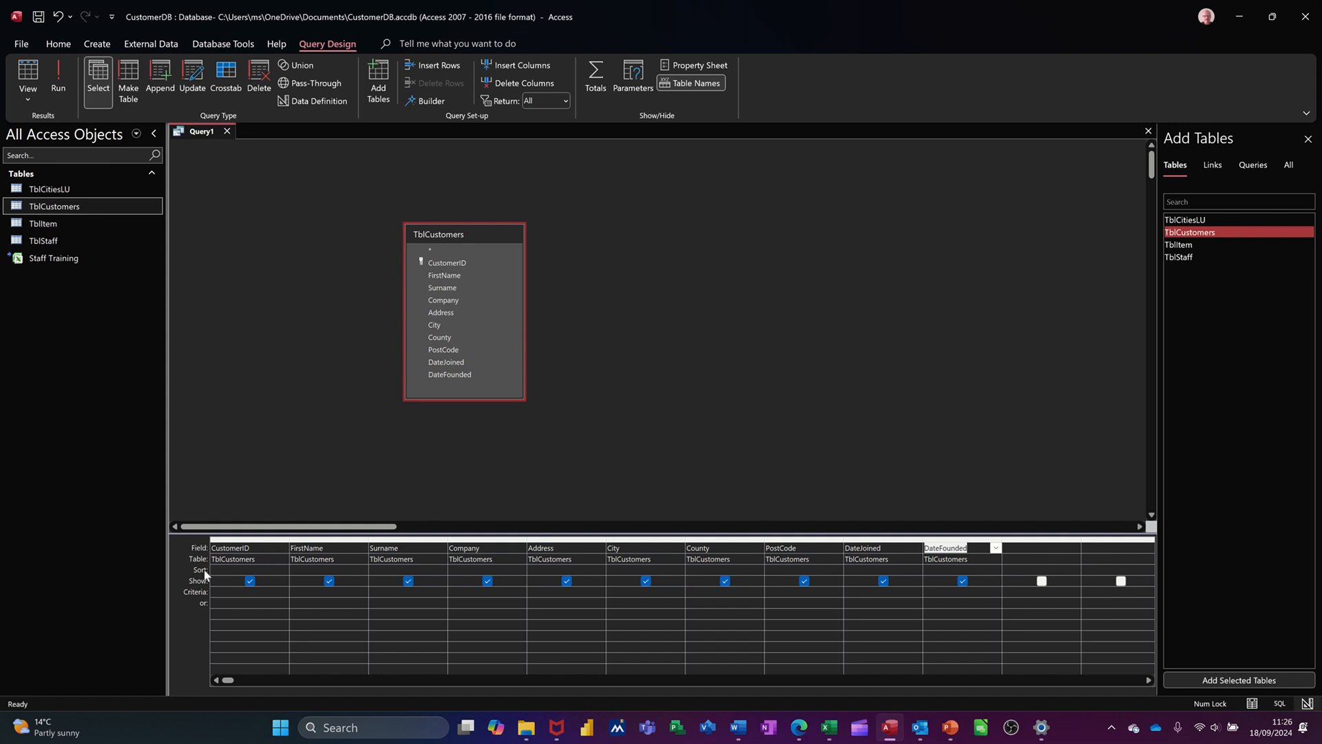
click(278, 570)
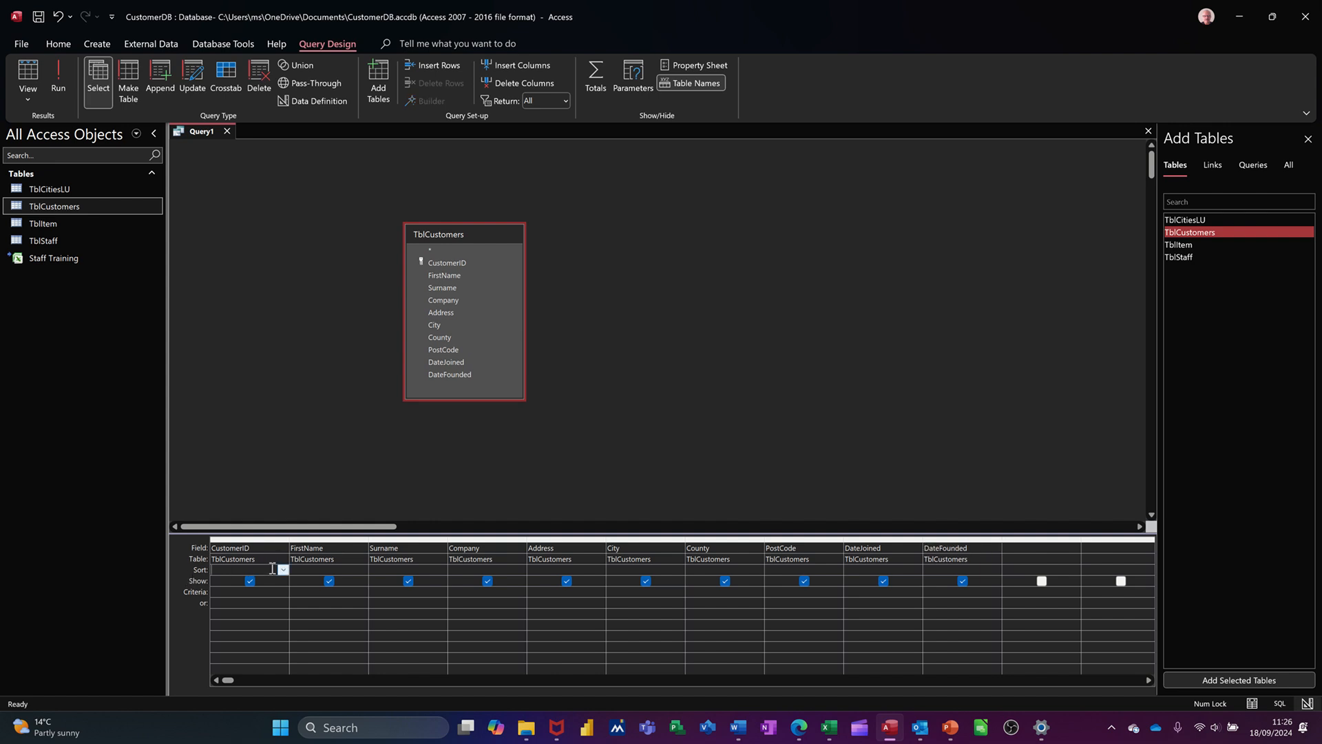
click(284, 571)
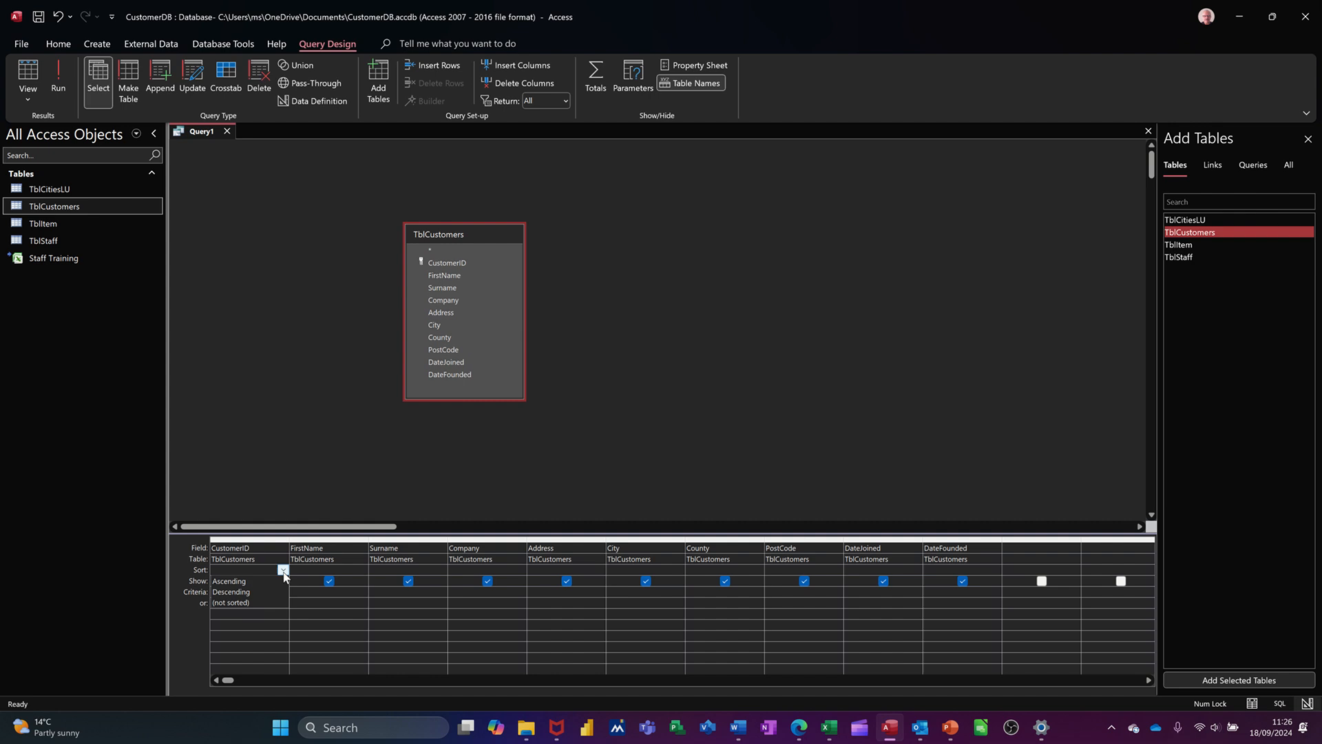
click(283, 571)
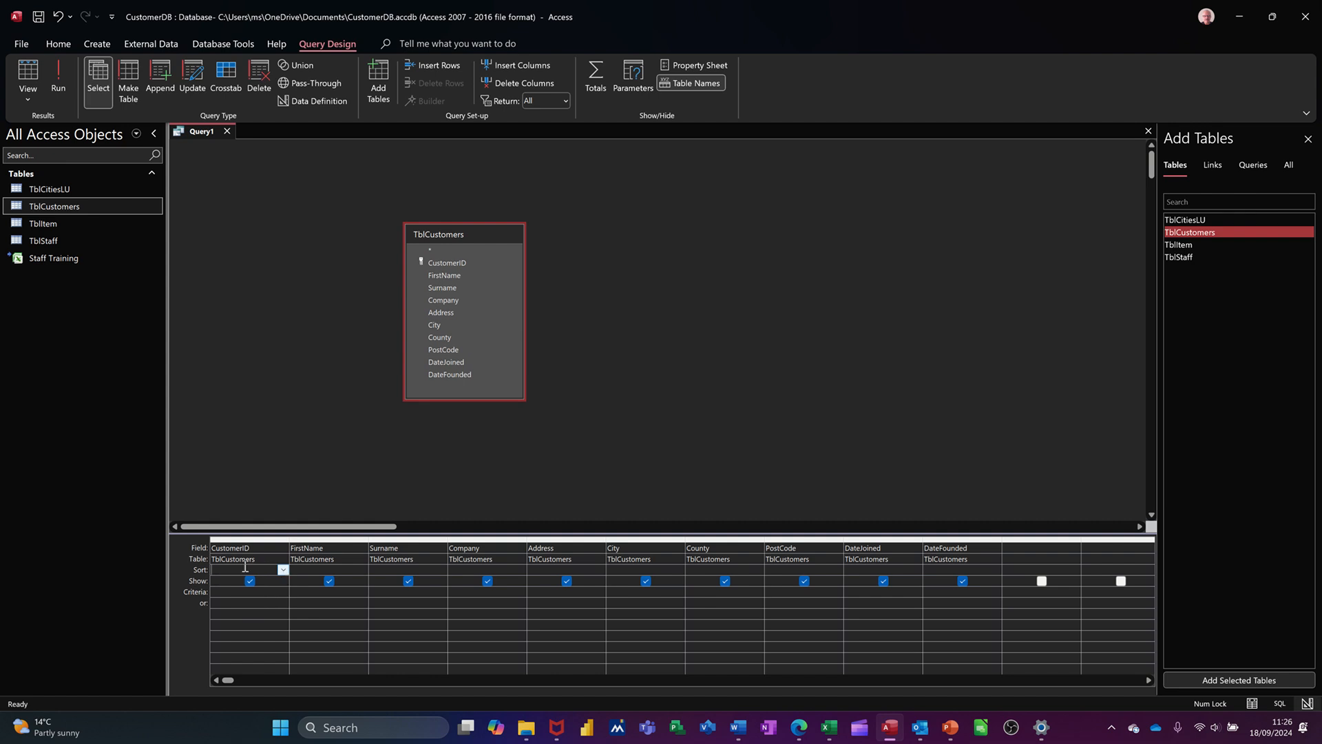
click(383, 570)
click(643, 568)
Step: Set the City field's criterion to Leeds and run the query
click(274, 591)
click(267, 613)
text(Leeds)
click(631, 614)
click(58, 78)
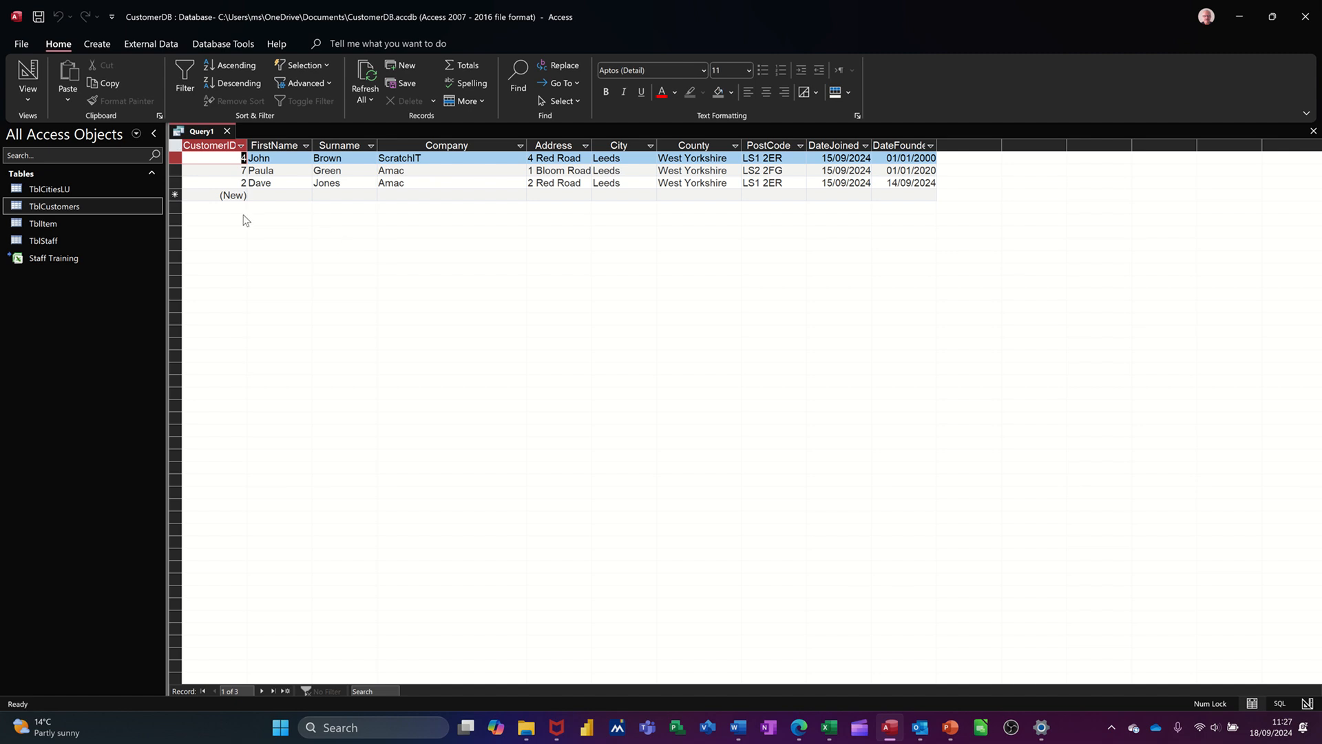
Step: Save the query as QryTblCustomerLeeds and close it
click(39, 16)
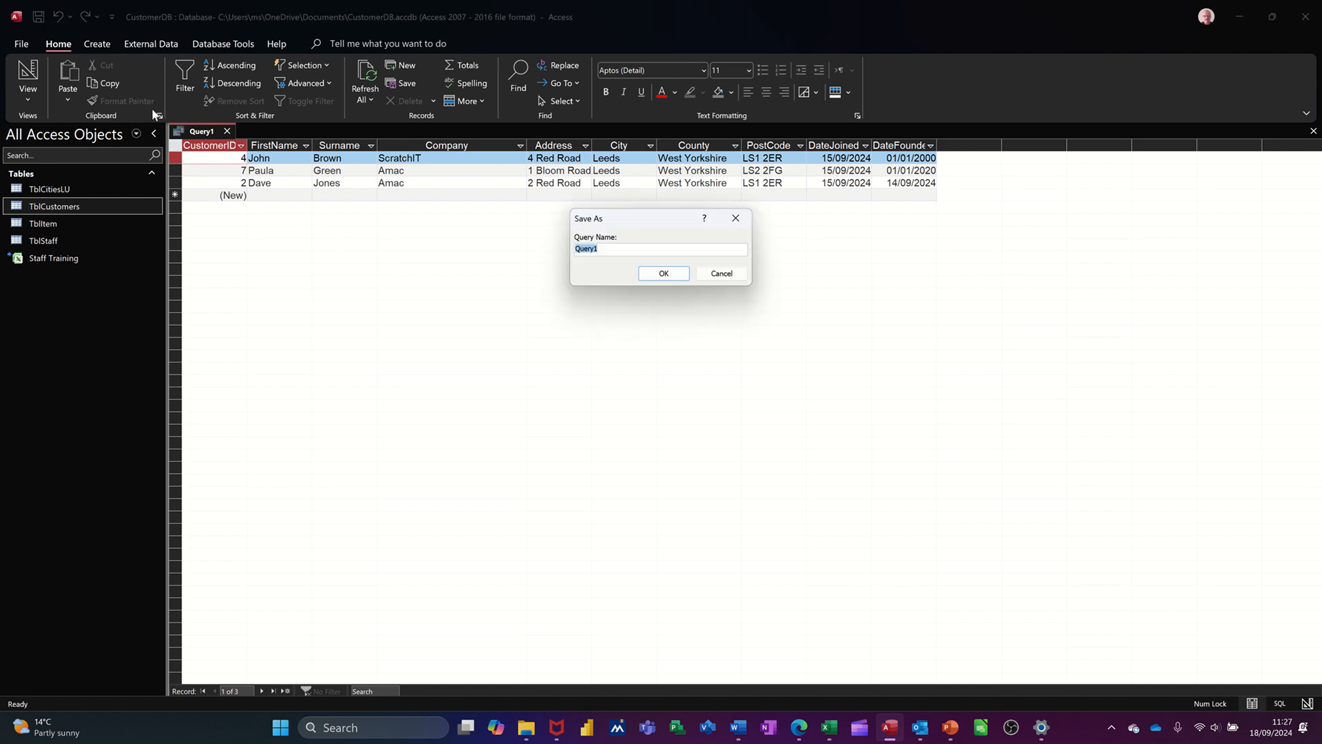
text(Q)
text(omerLeeds)
click(663, 273)
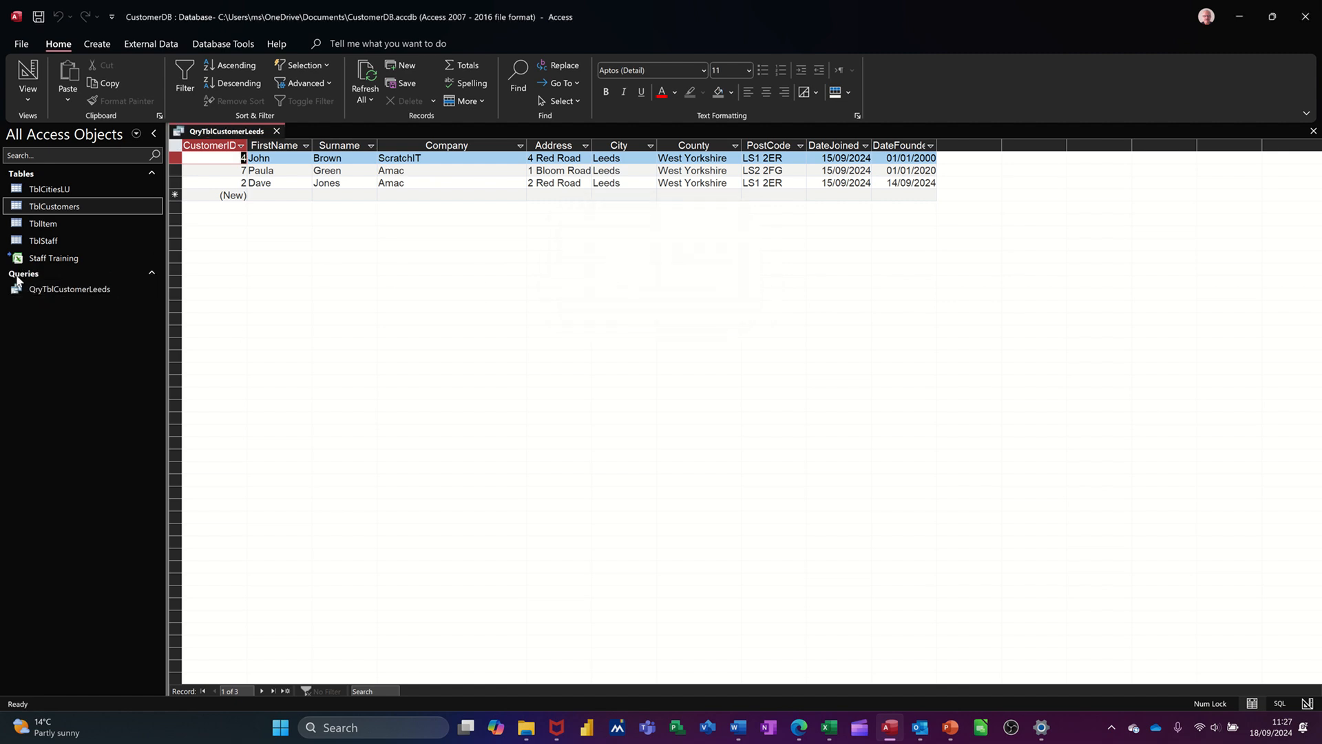
click(277, 131)
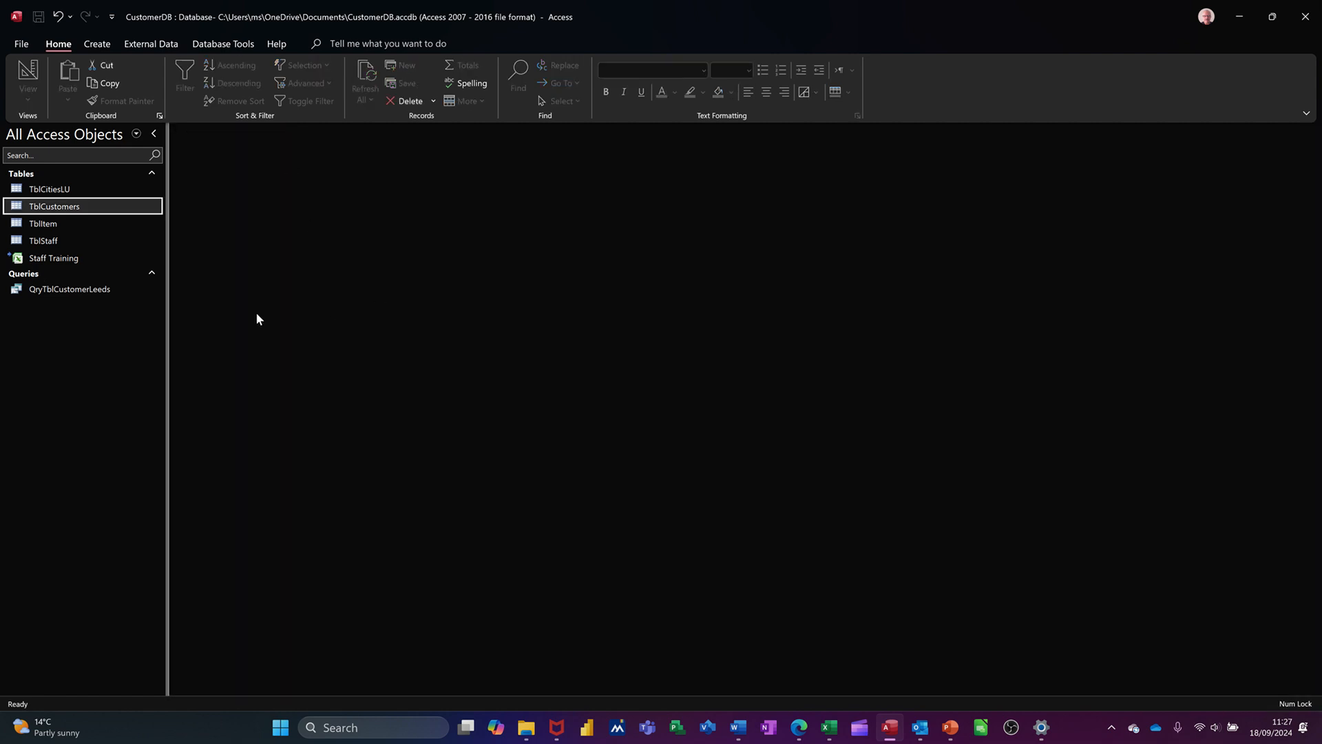
Step: In TblCustomers, change the BuildIT customer's city to Leeds and county to West Yorkshire, and close the table
double_click(62, 208)
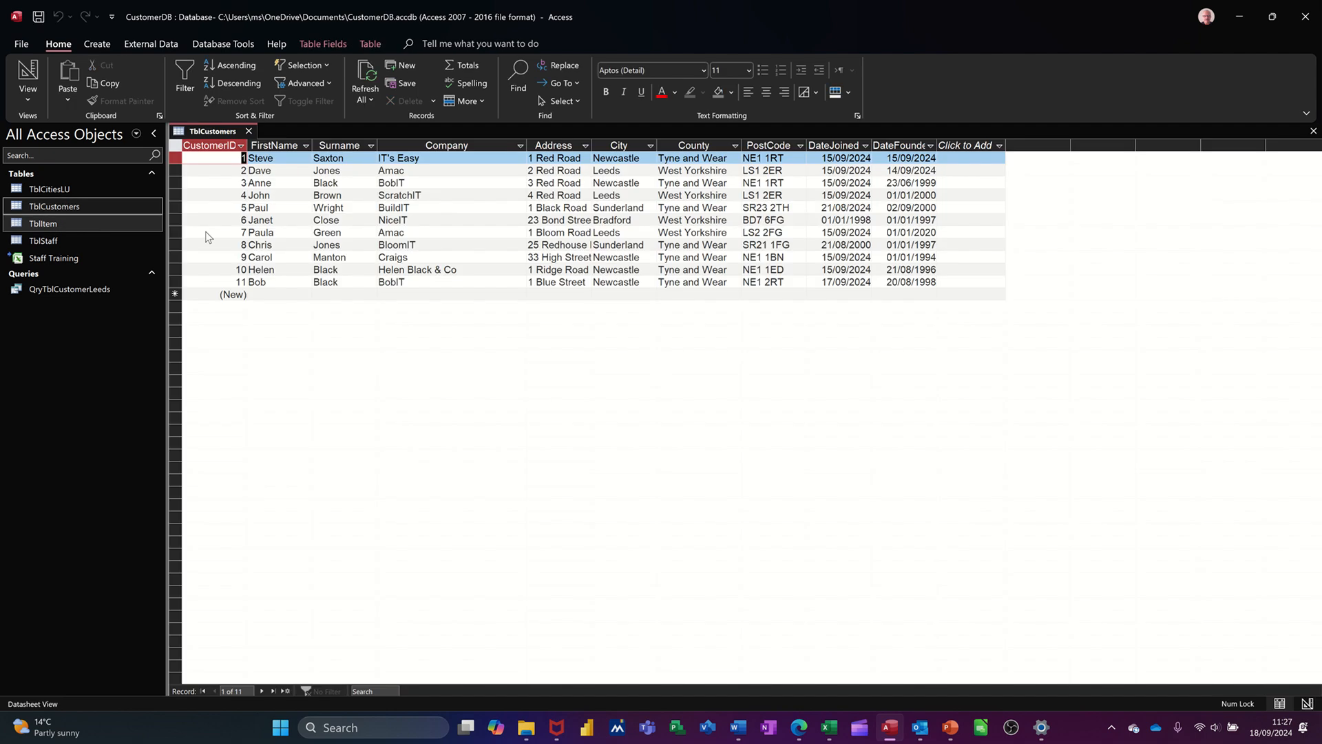
click(651, 207)
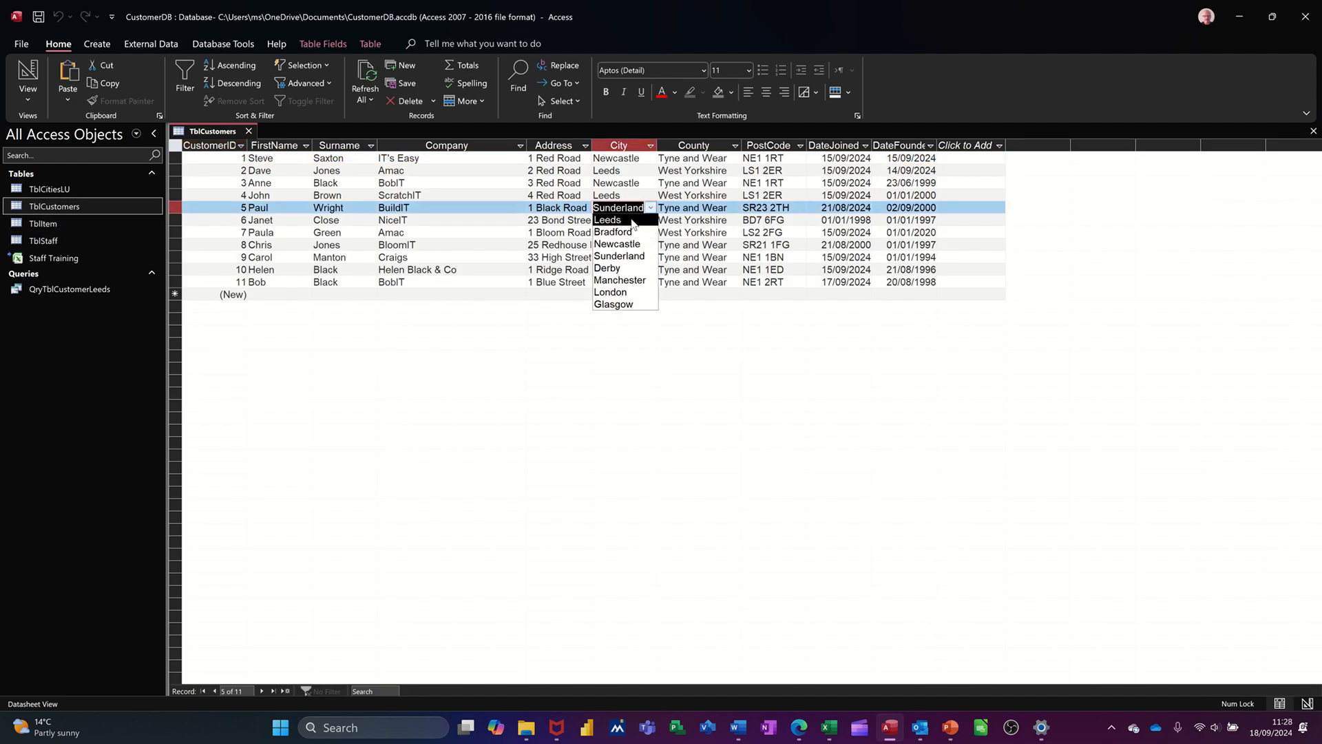
click(633, 220)
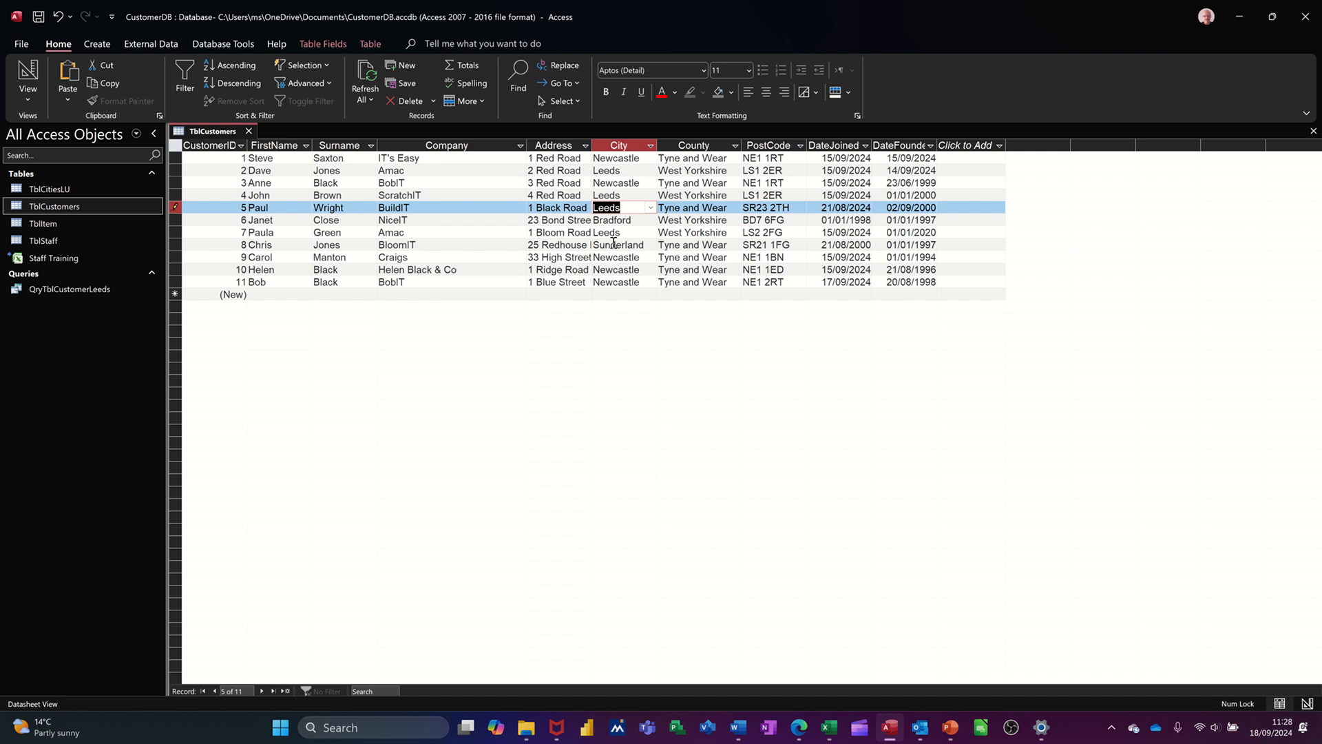
click(733, 207)
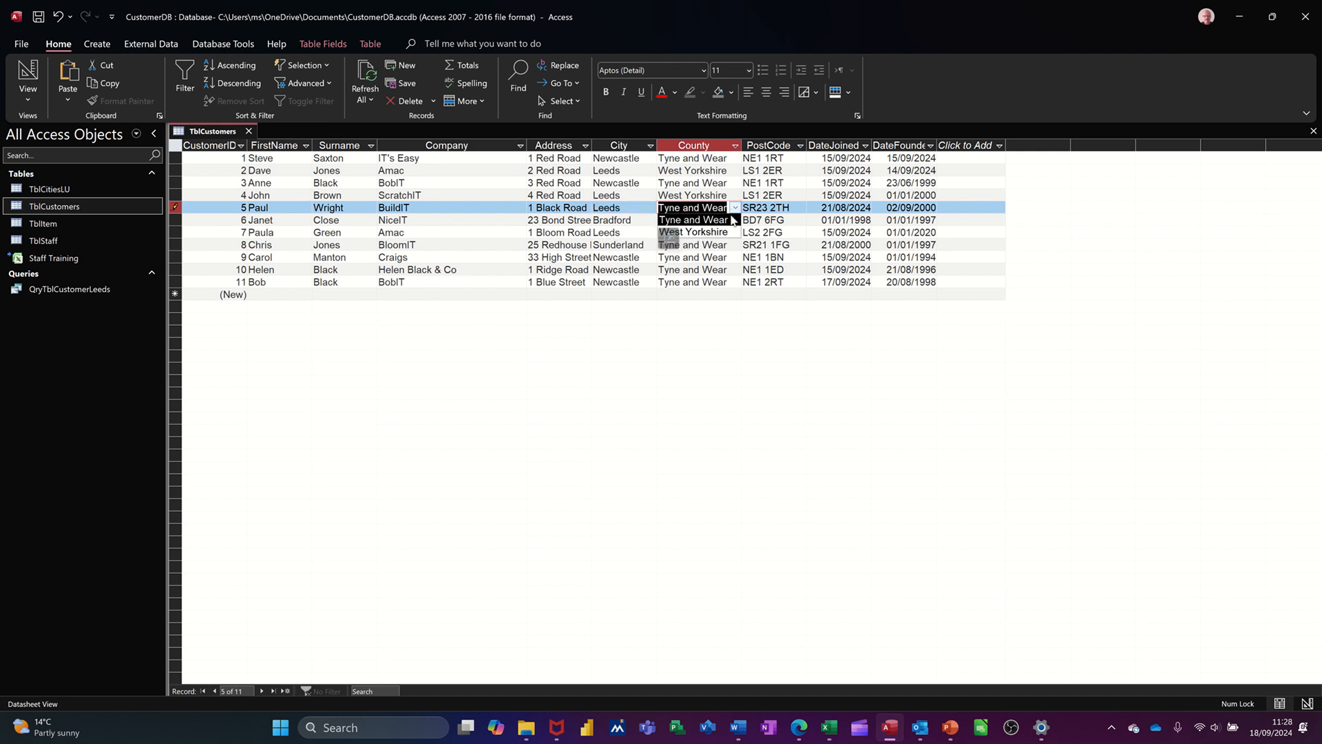
click(710, 233)
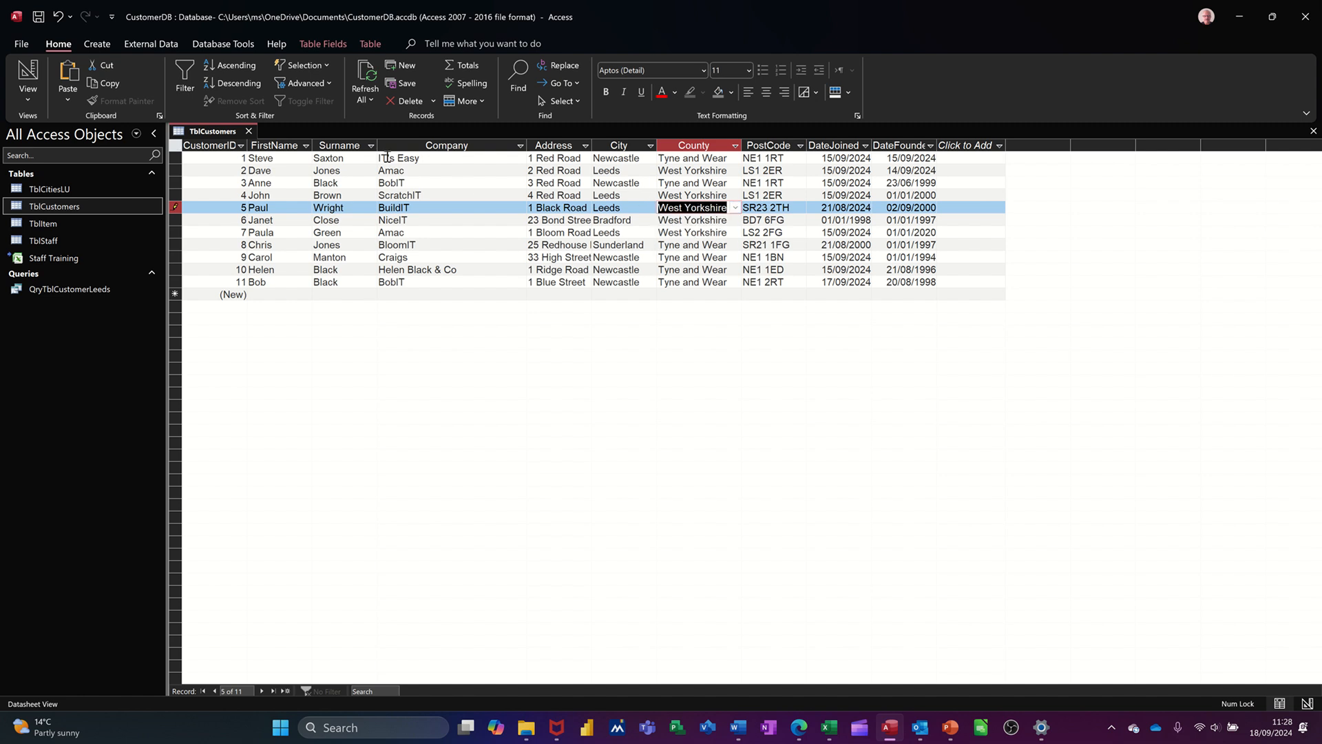
click(248, 131)
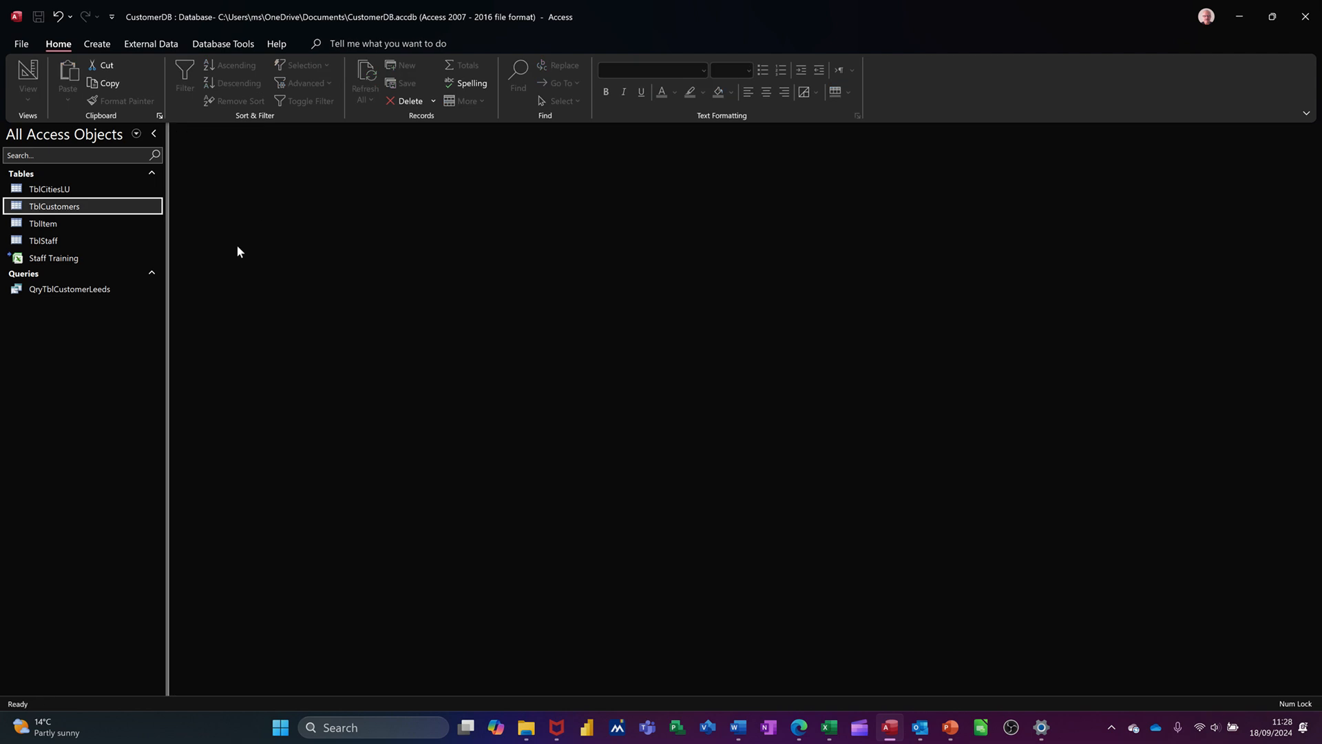
Step: Check the records returned by QryTblCustomerLeeds and review the date fields in TblCustomers, closing both
click(69, 292)
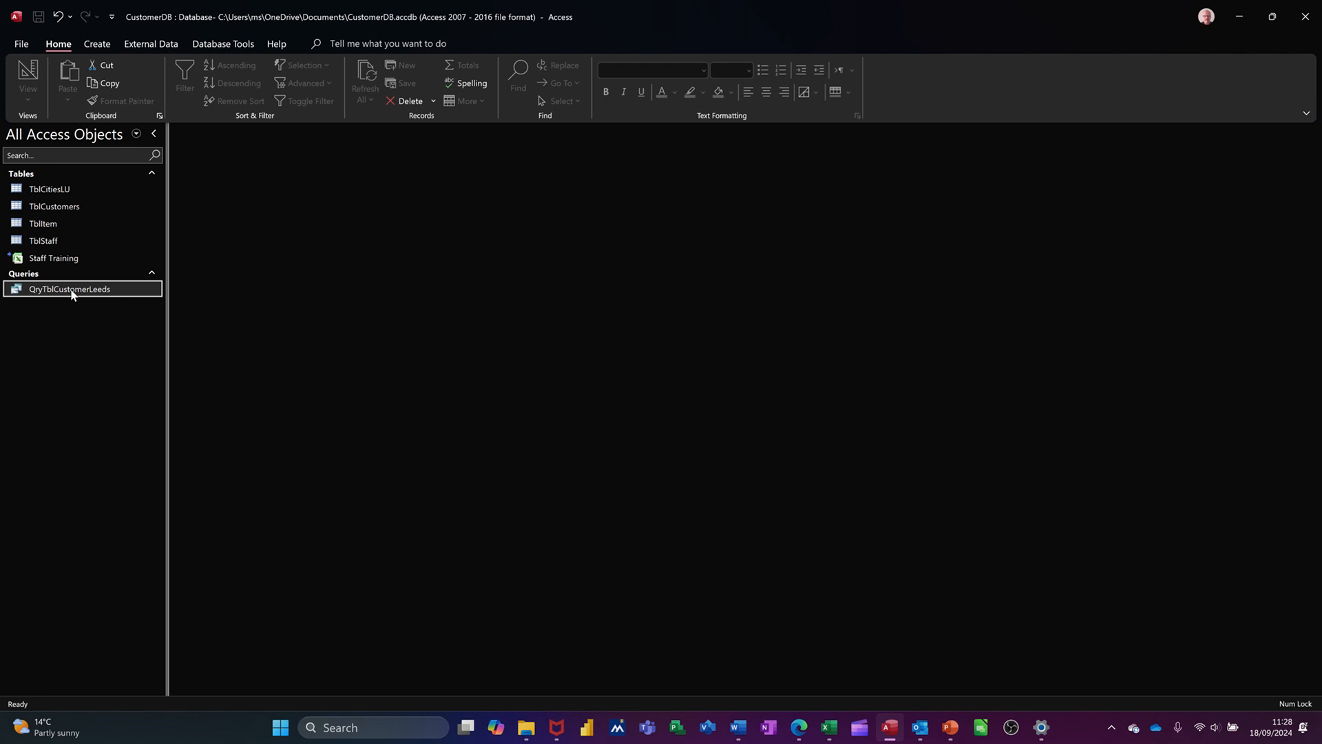
double_click(66, 292)
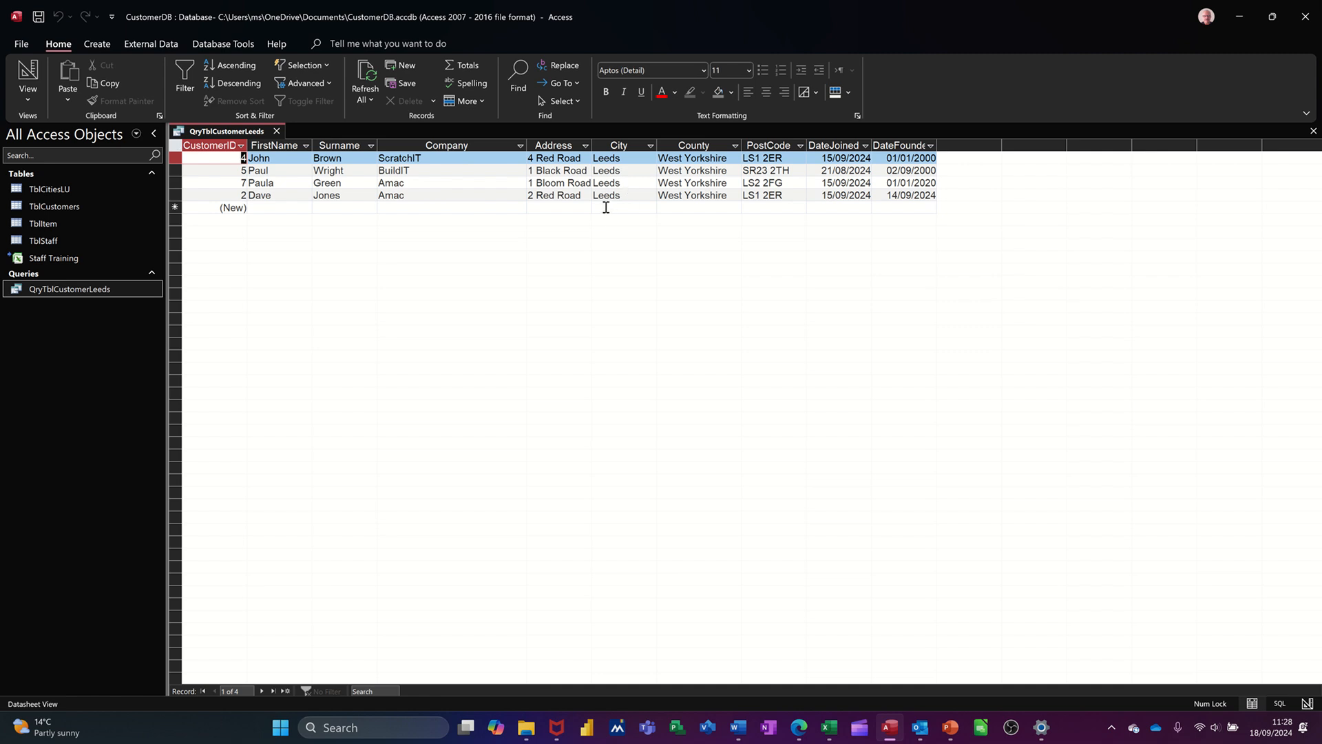
click(277, 131)
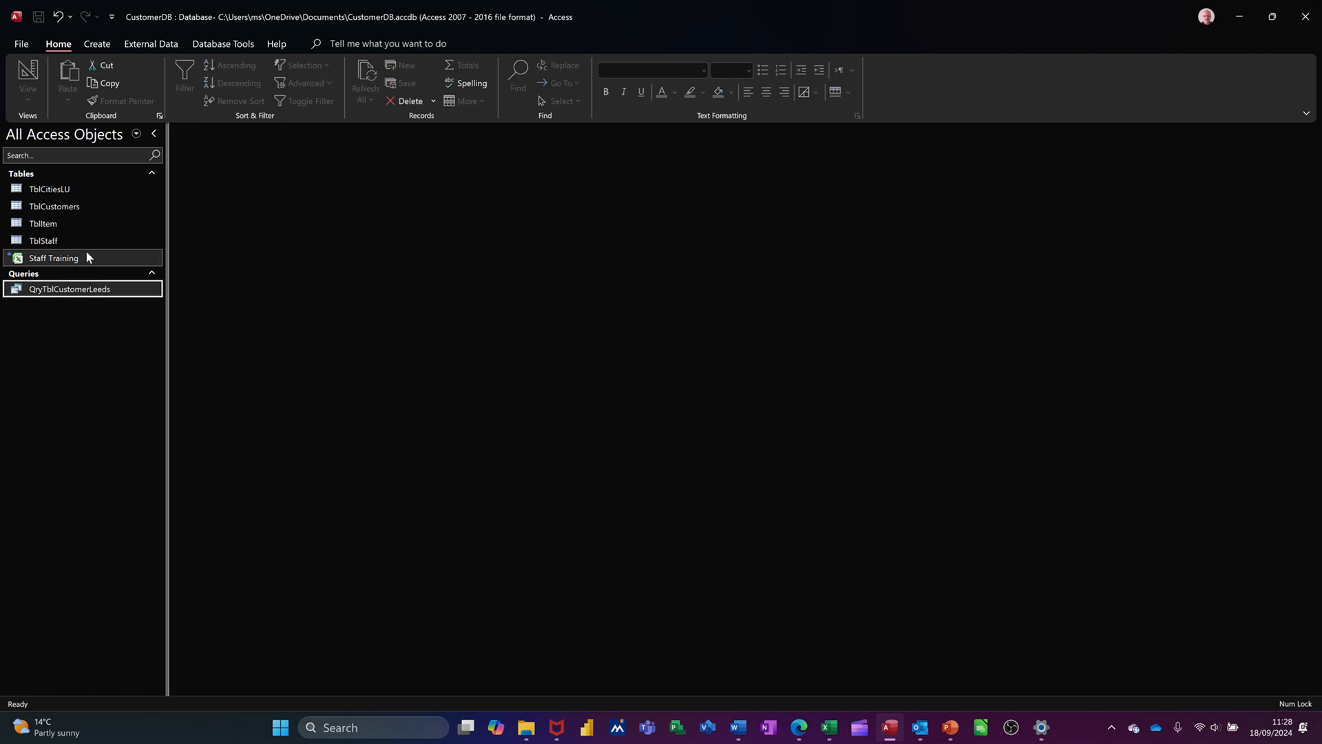
double_click(78, 207)
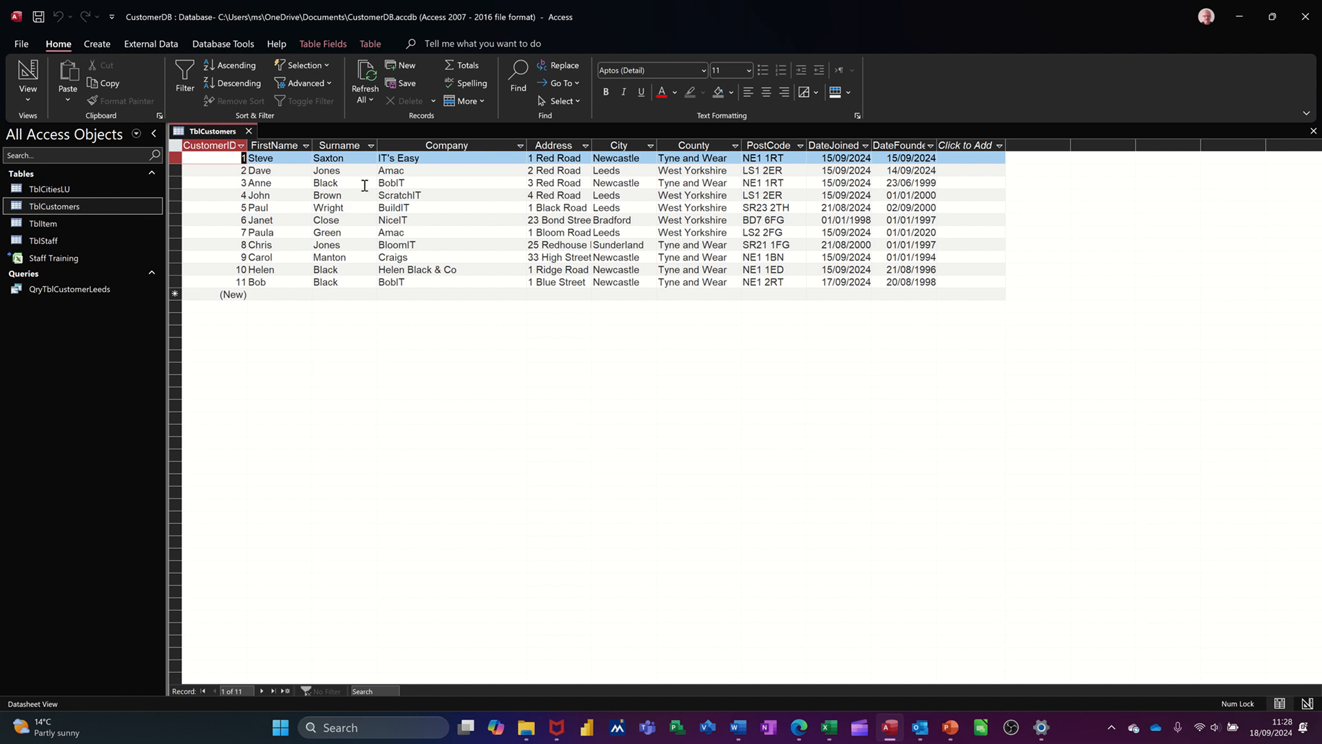
click(250, 132)
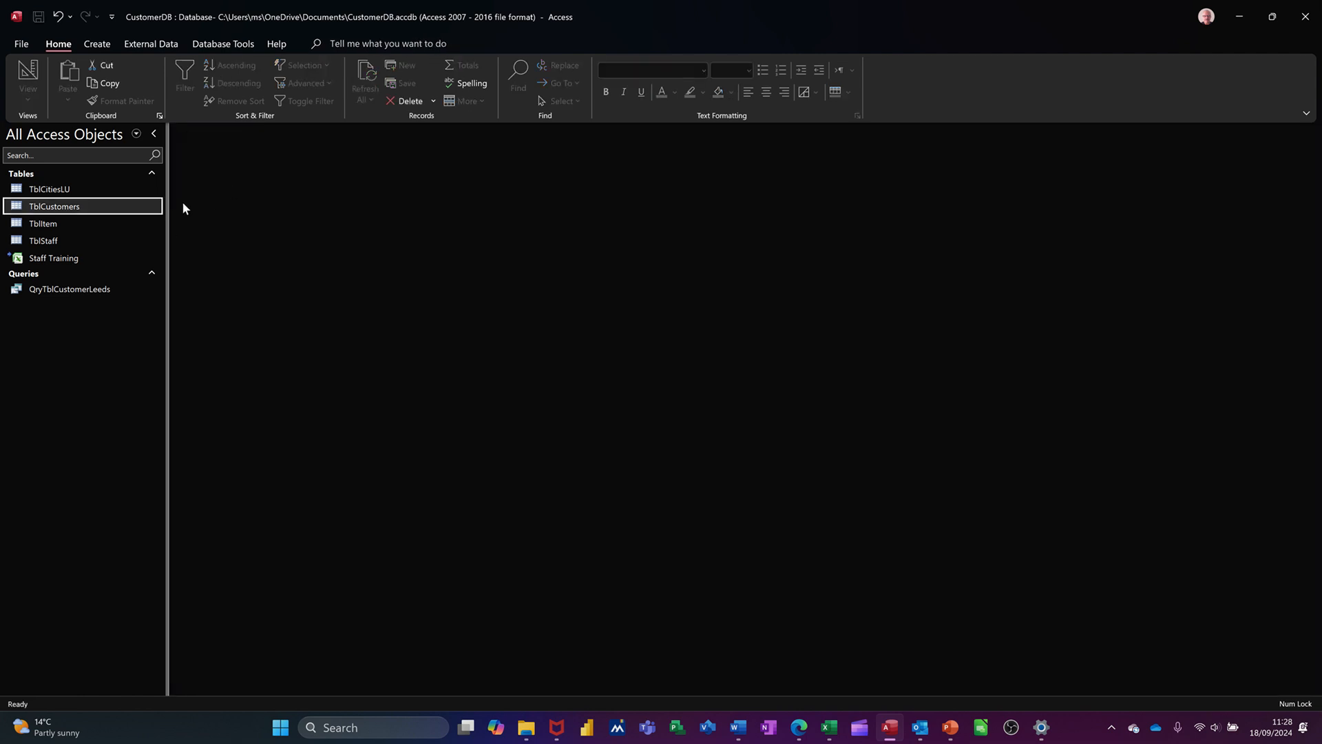
Step: Start a second query in Design view with TblCustomers and place all of its fields in the grid
click(97, 45)
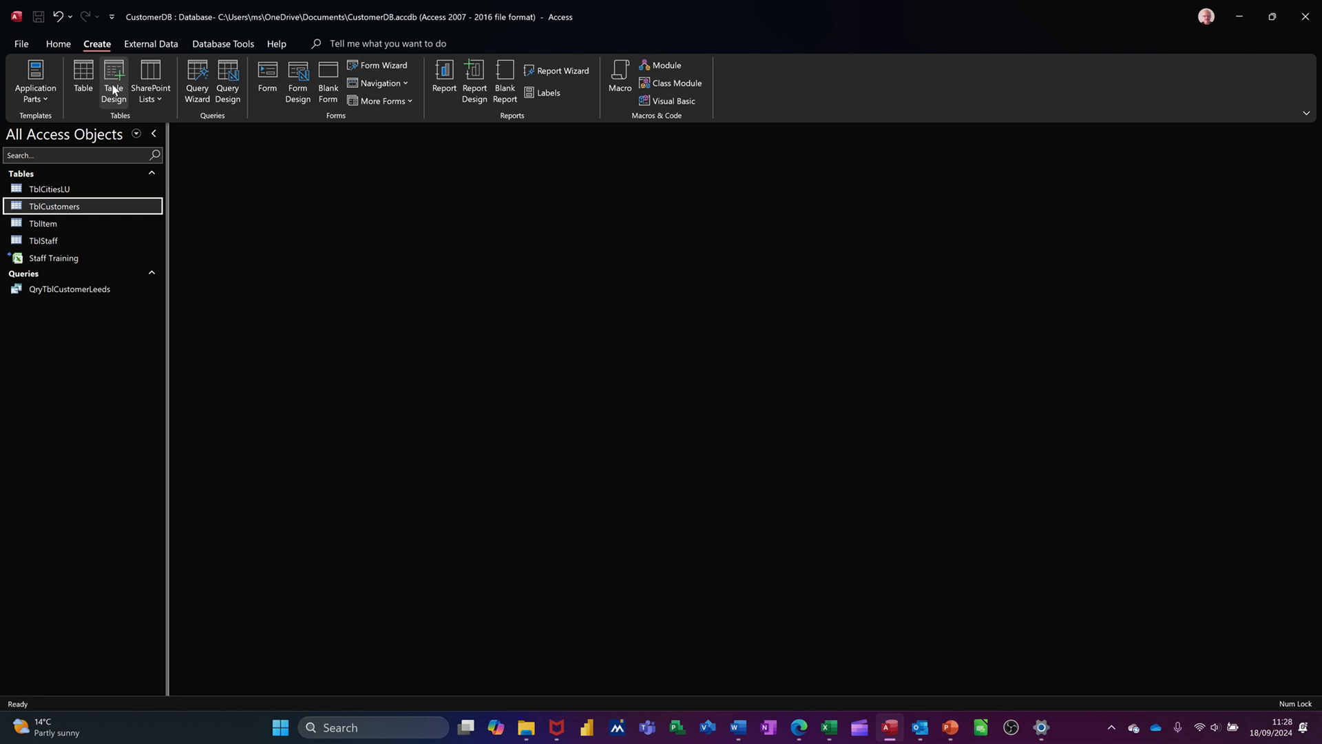
click(226, 81)
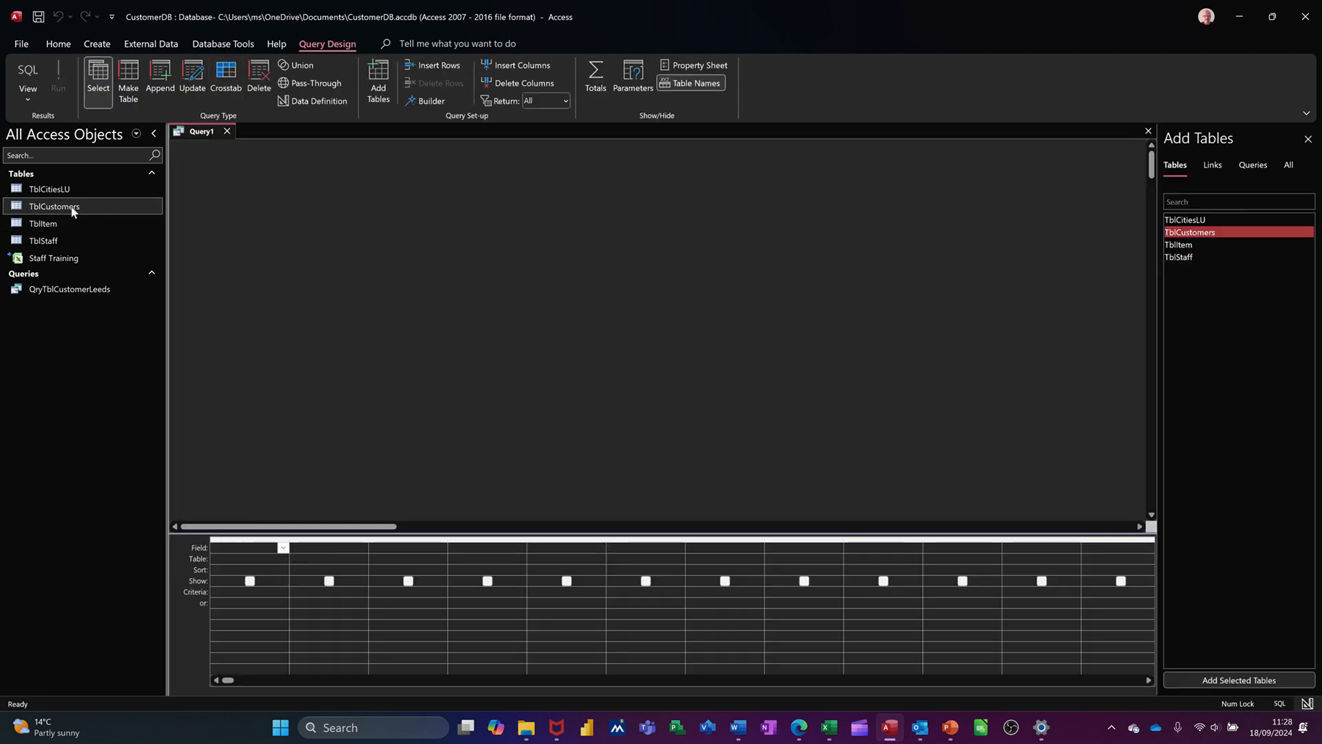
drag(71, 207, 400, 227)
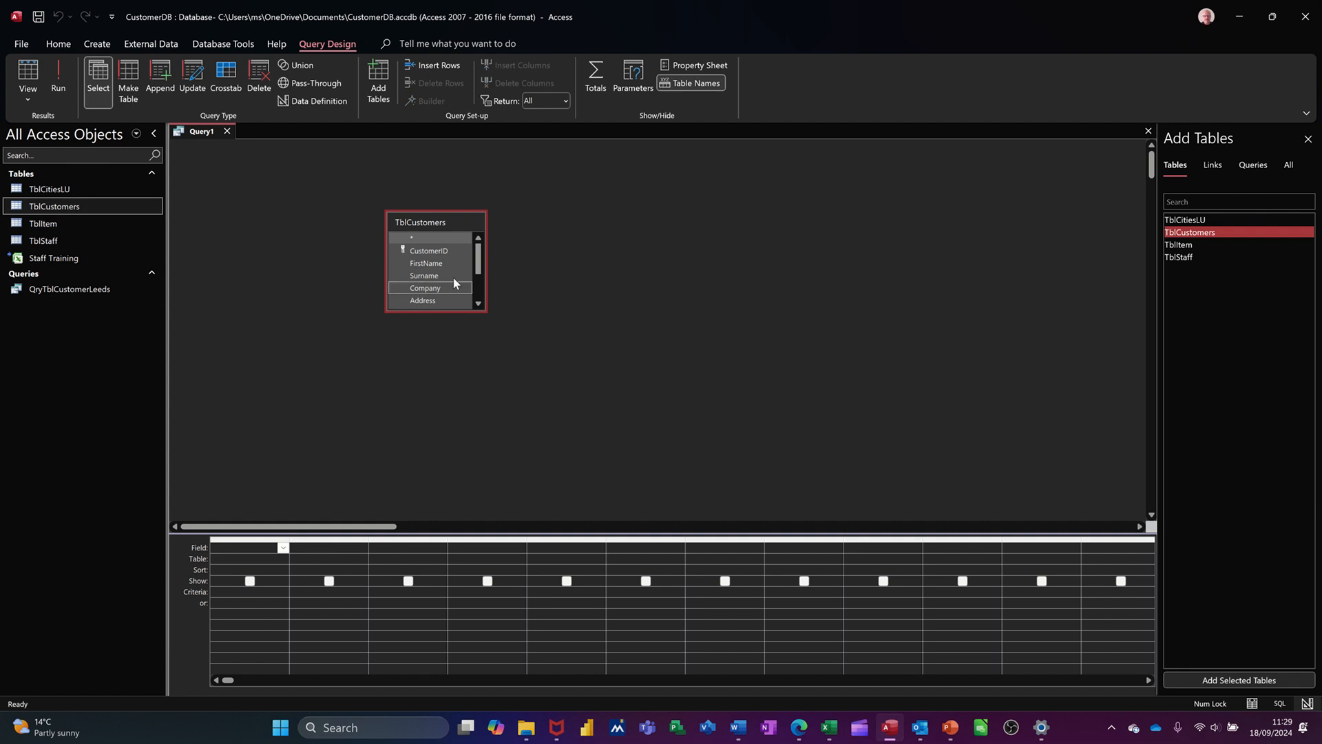
double_click(423, 222)
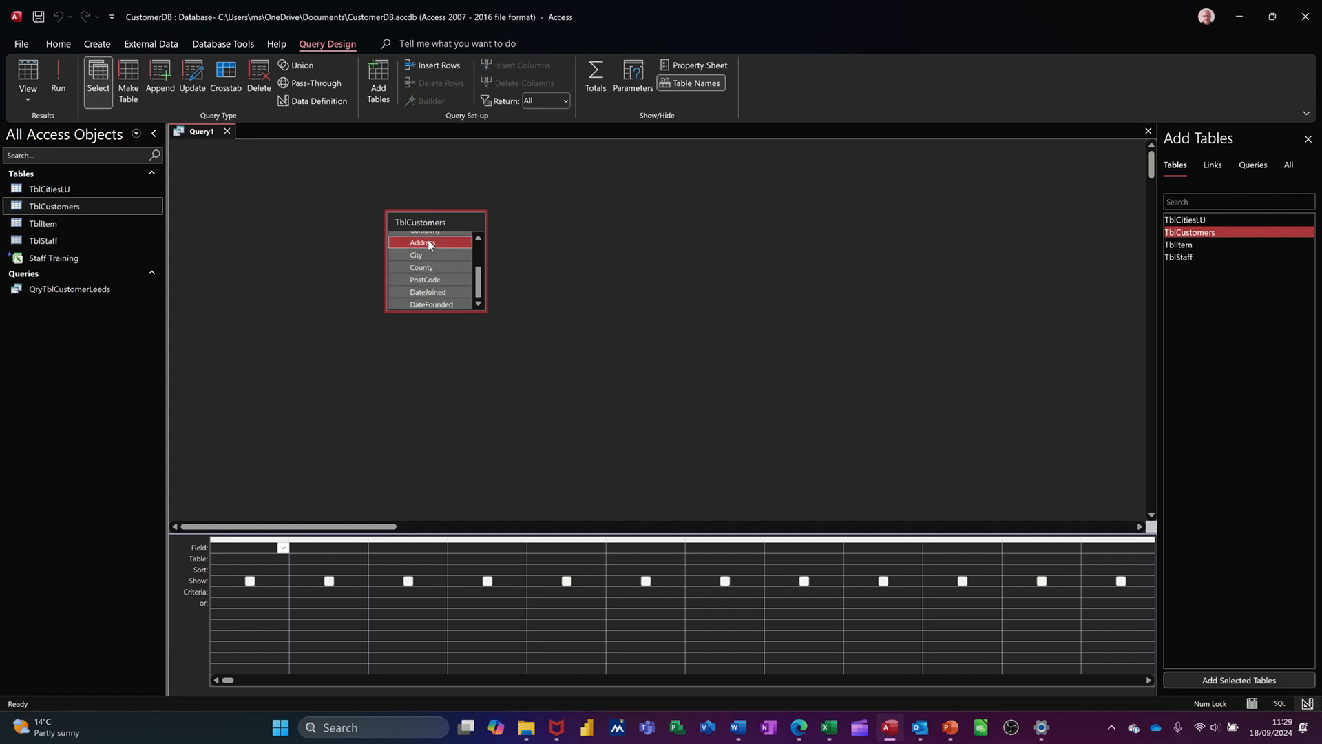
drag(429, 245, 242, 551)
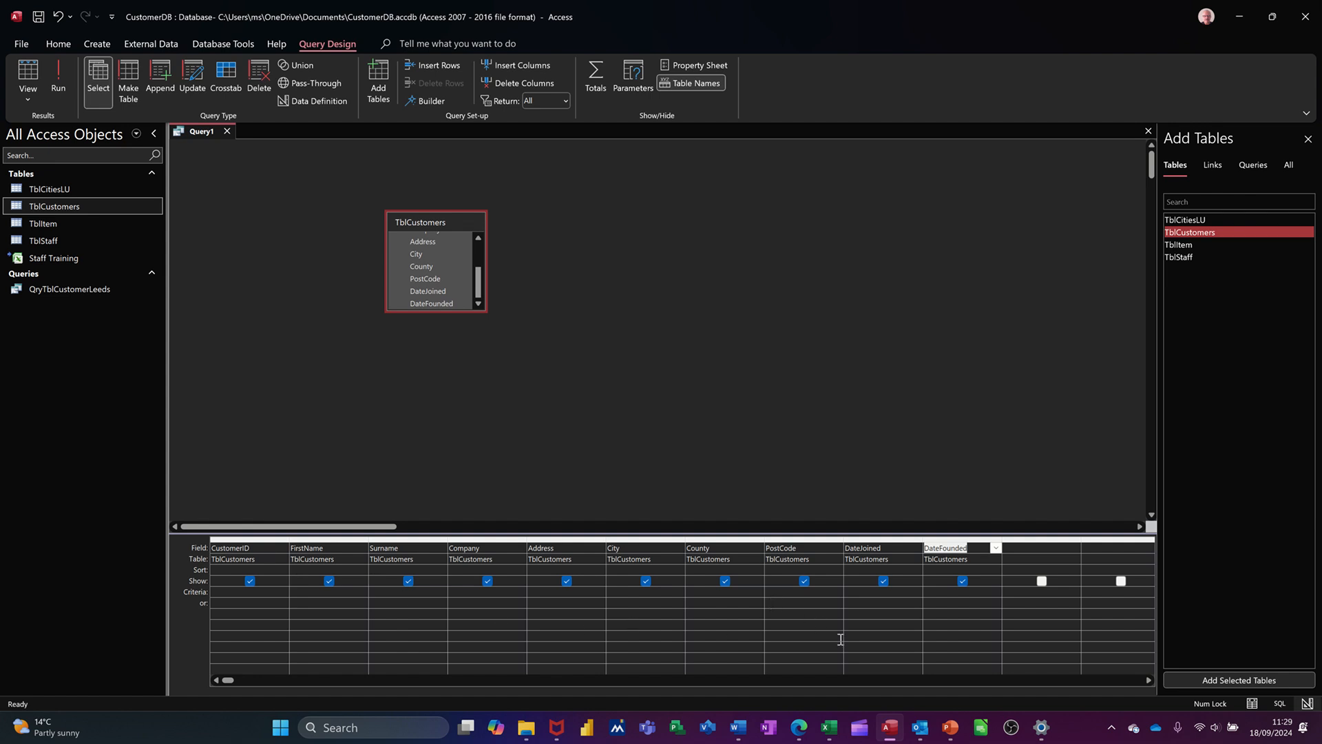
Step: Set the DateJoined criterion to >01/01/2010 and run the query
click(850, 592)
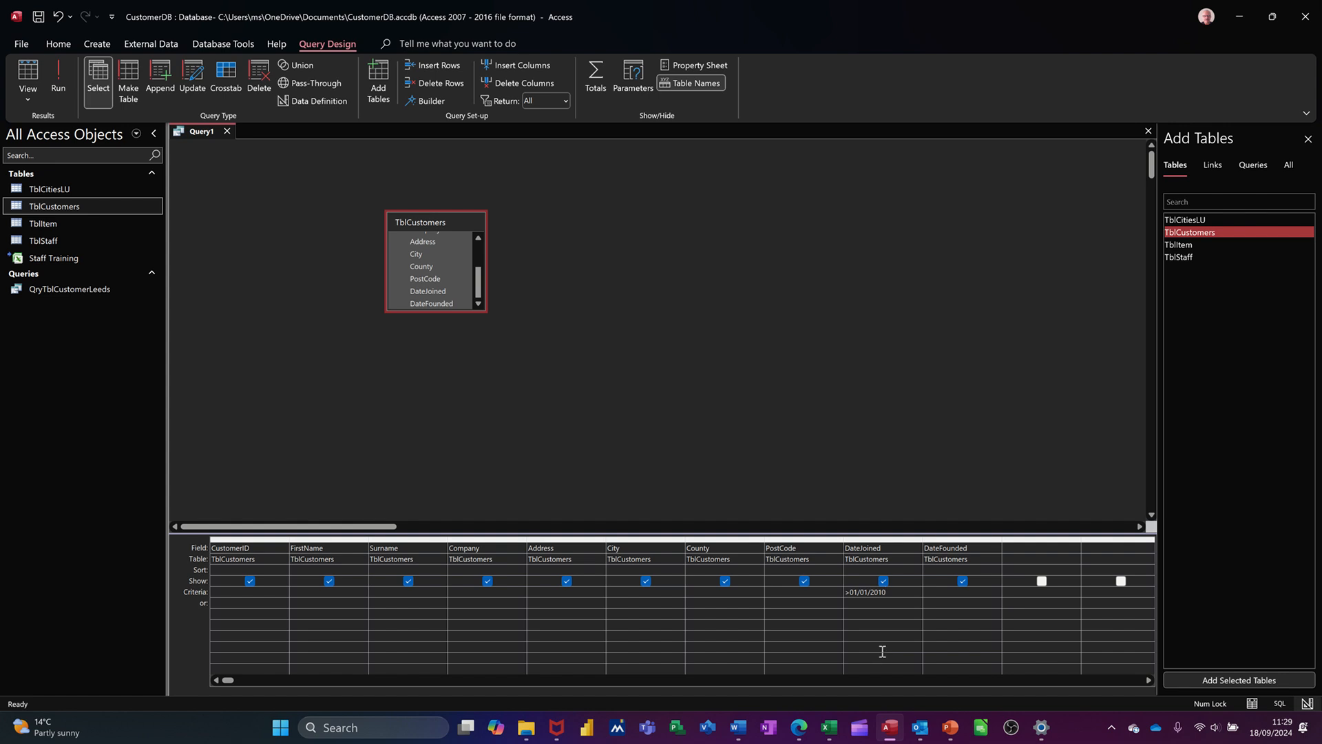
click(875, 617)
click(60, 84)
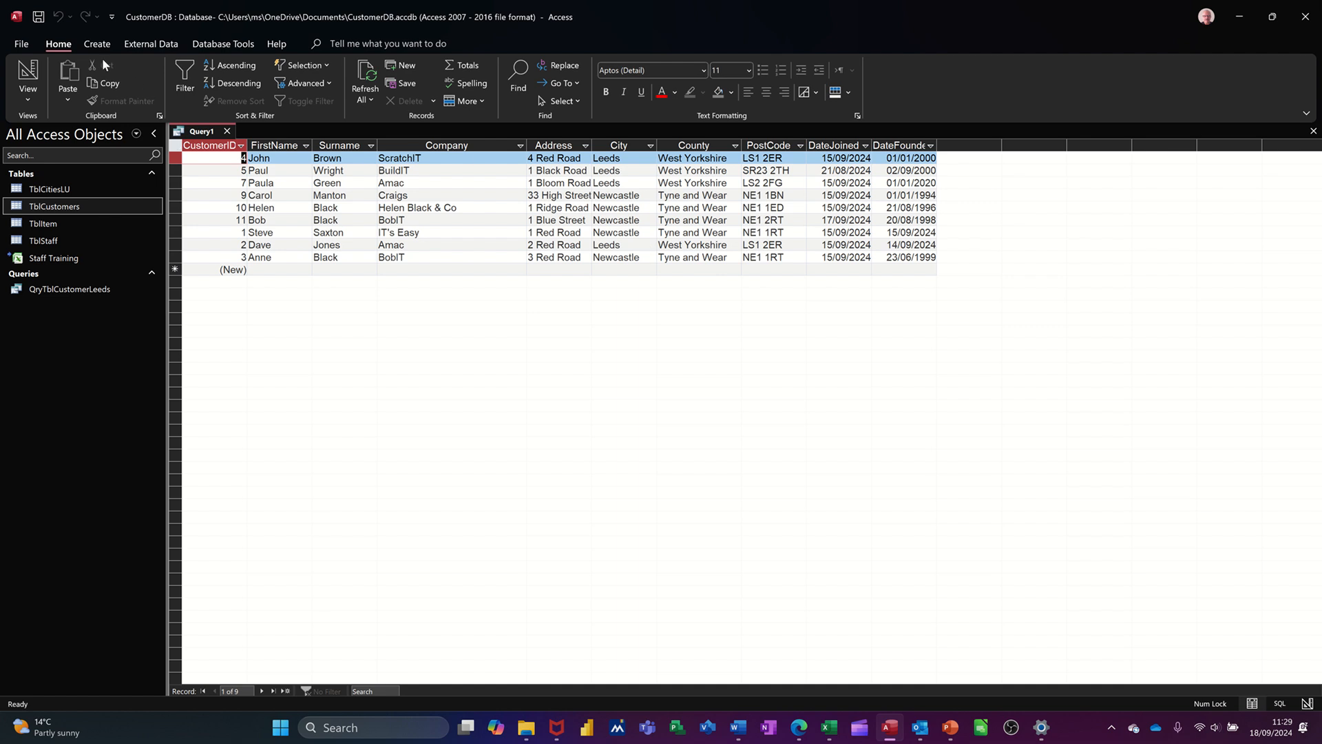
Step: Save the date-joined query as QryAfter2010 and close it
click(39, 16)
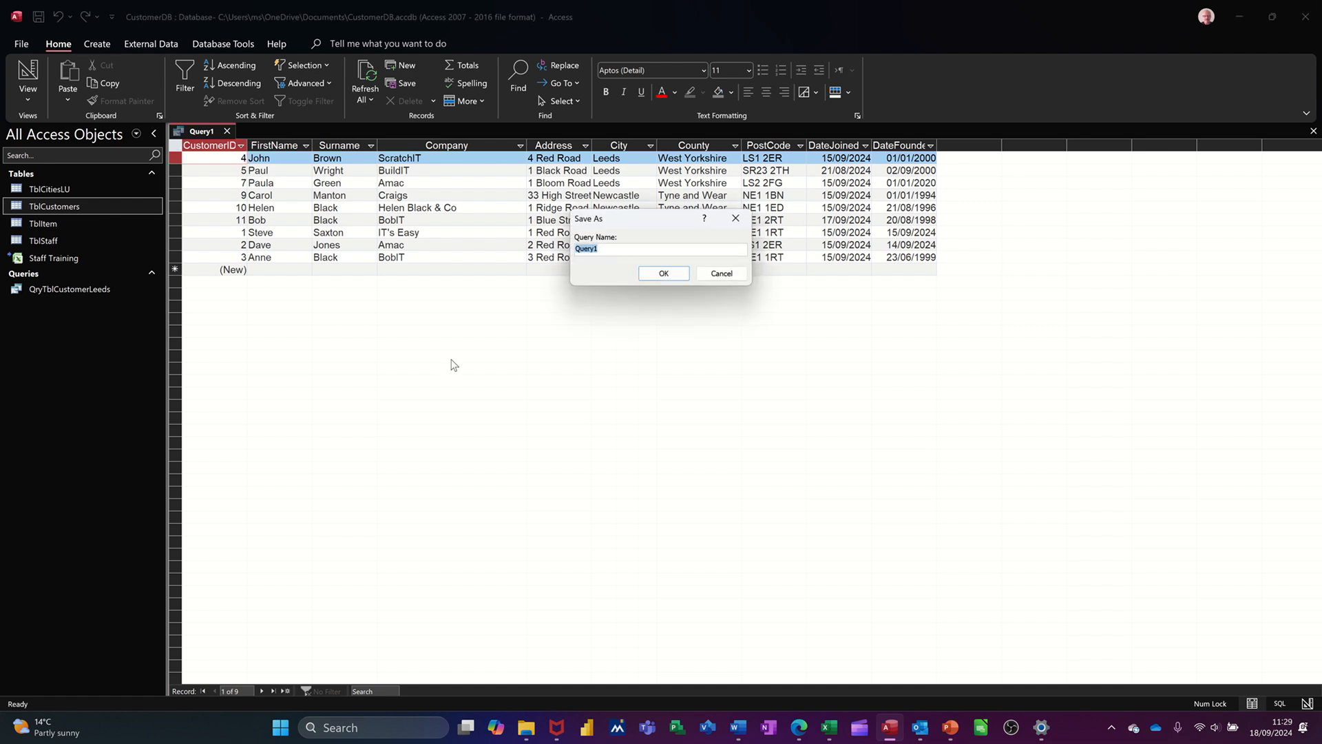
text(QryAfter2010)
click(655, 272)
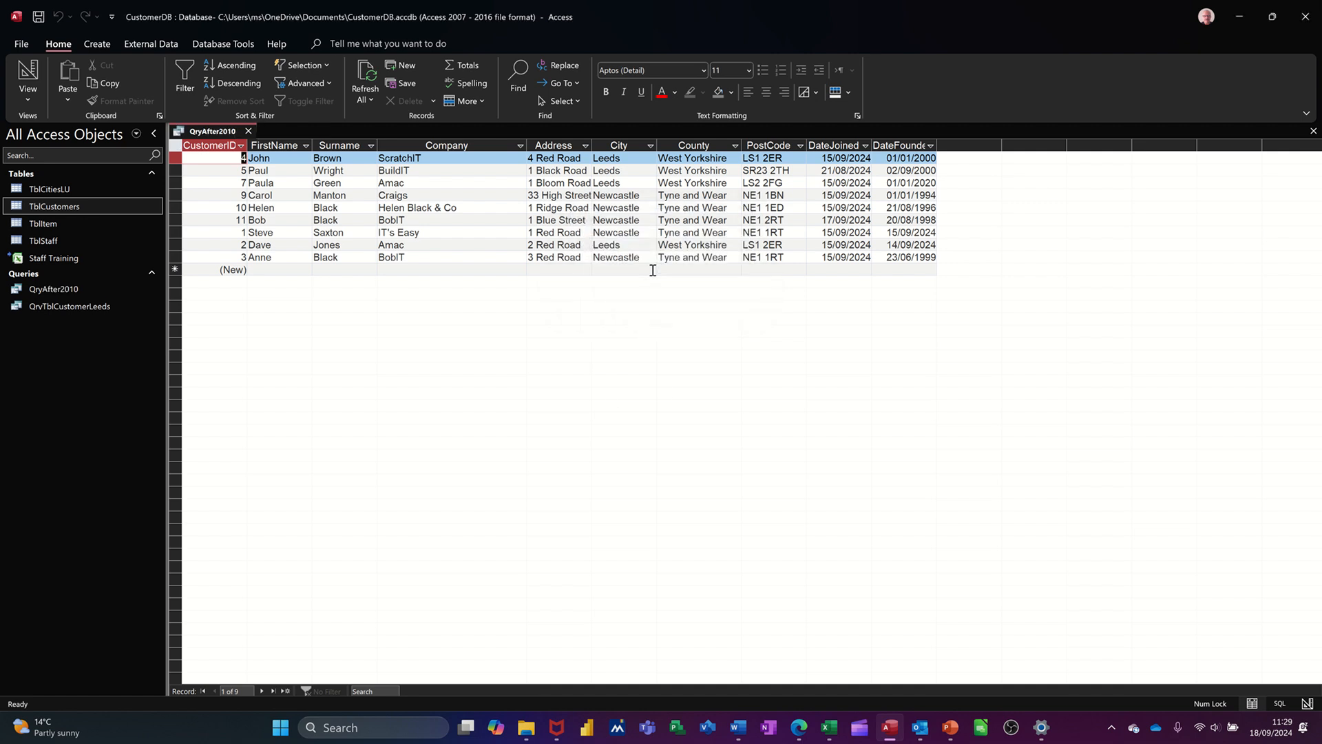
click(248, 131)
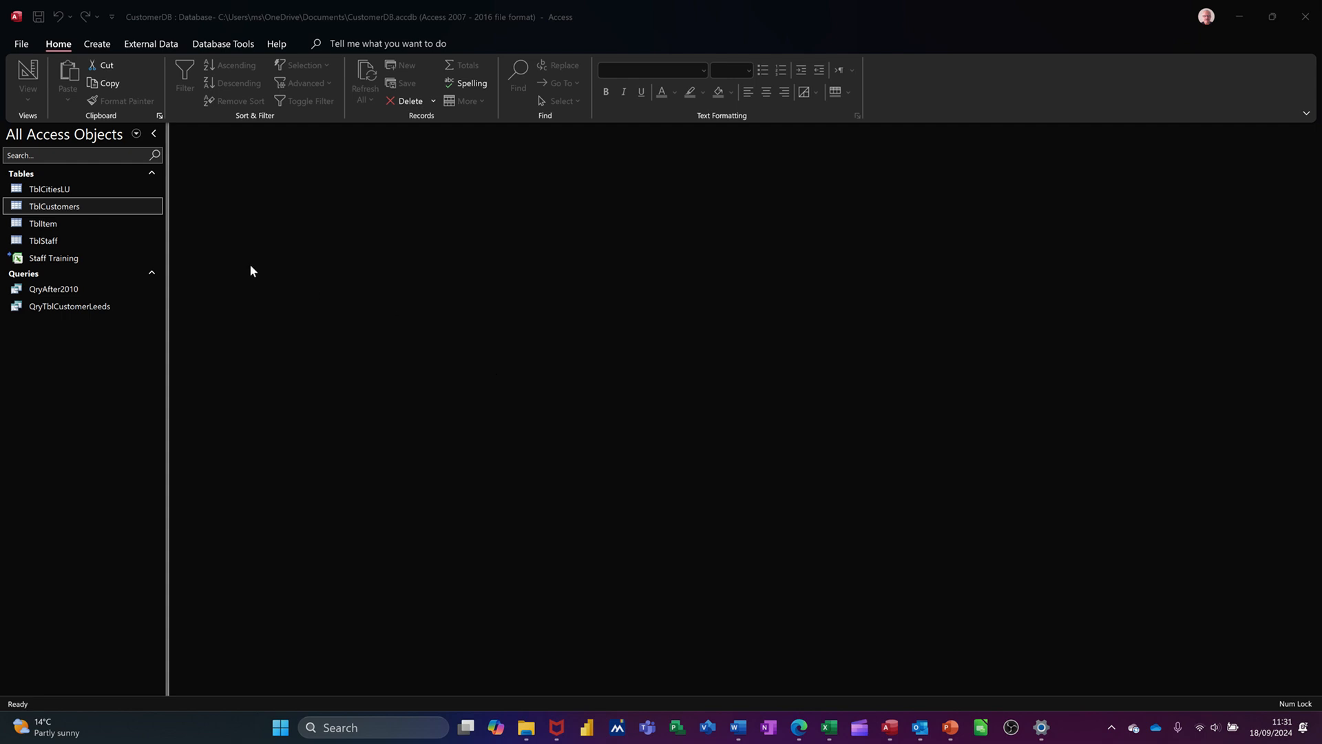
Step: Start a new query in Design view with TblCustomers and place all of its fields in the grid
click(97, 46)
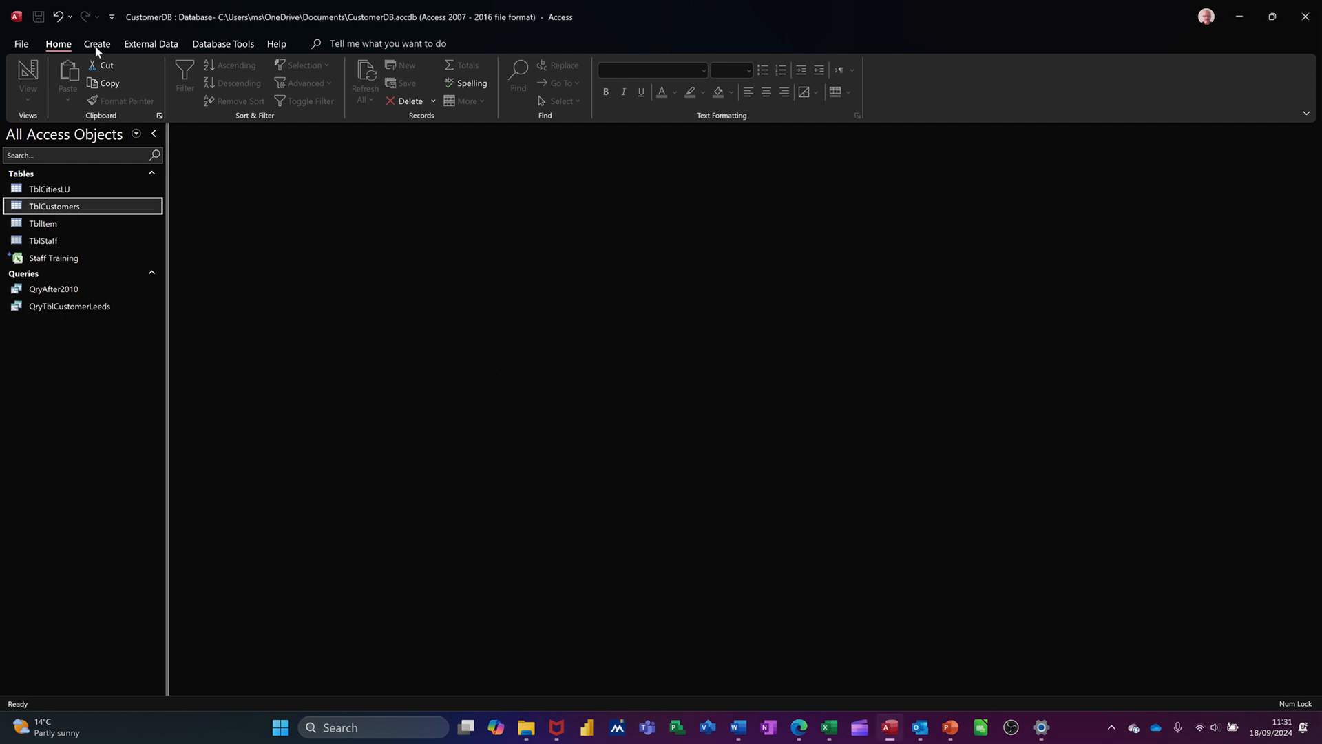
click(97, 47)
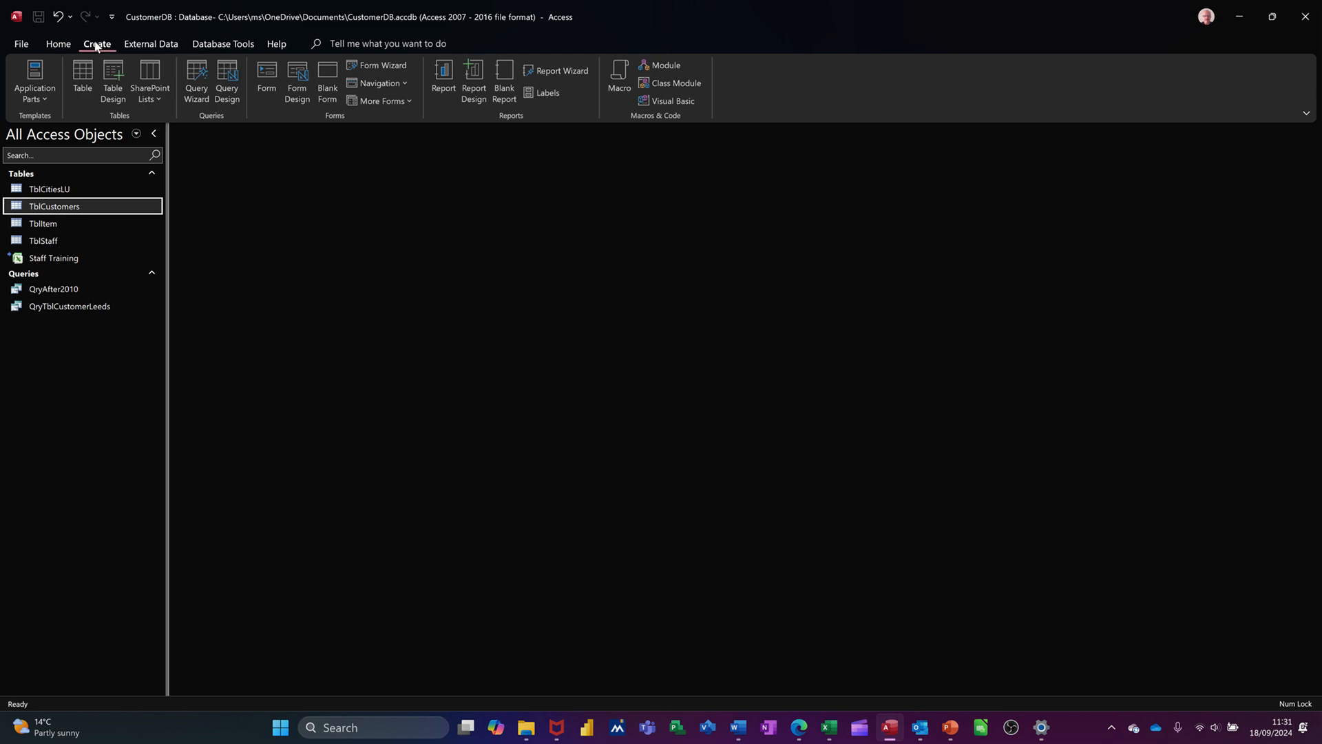
click(227, 73)
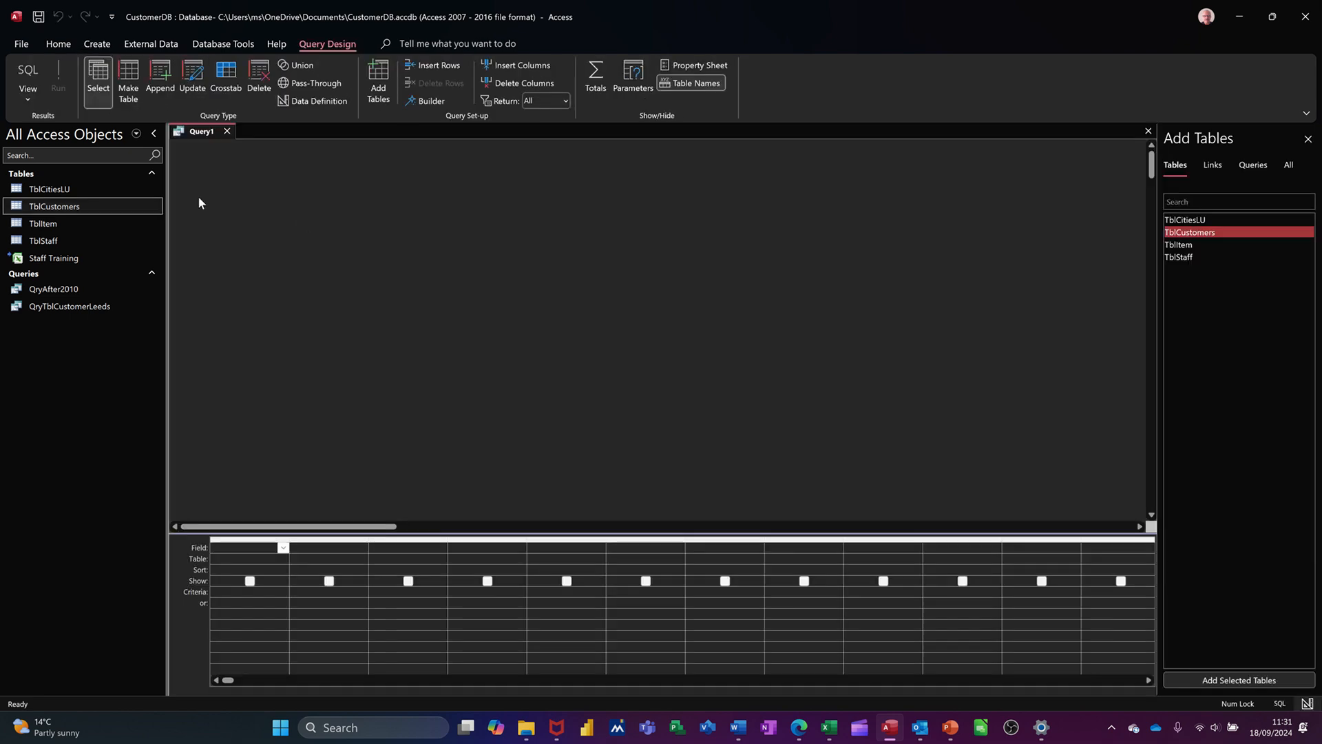
drag(84, 201, 250, 553)
double_click(401, 218)
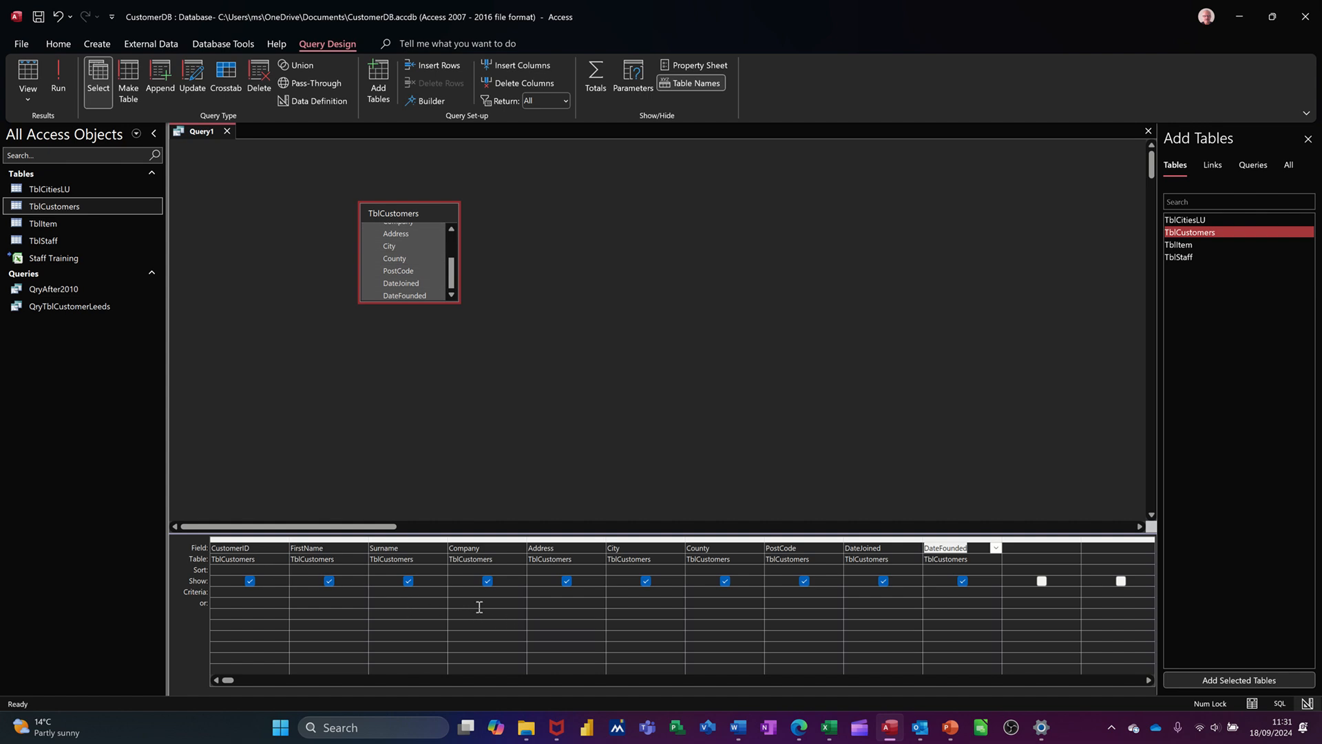
Step: Set the Company criterion to BobIT and the City criterion to Newcastle in the same criteria row, and run the query
click(458, 592)
text(B)
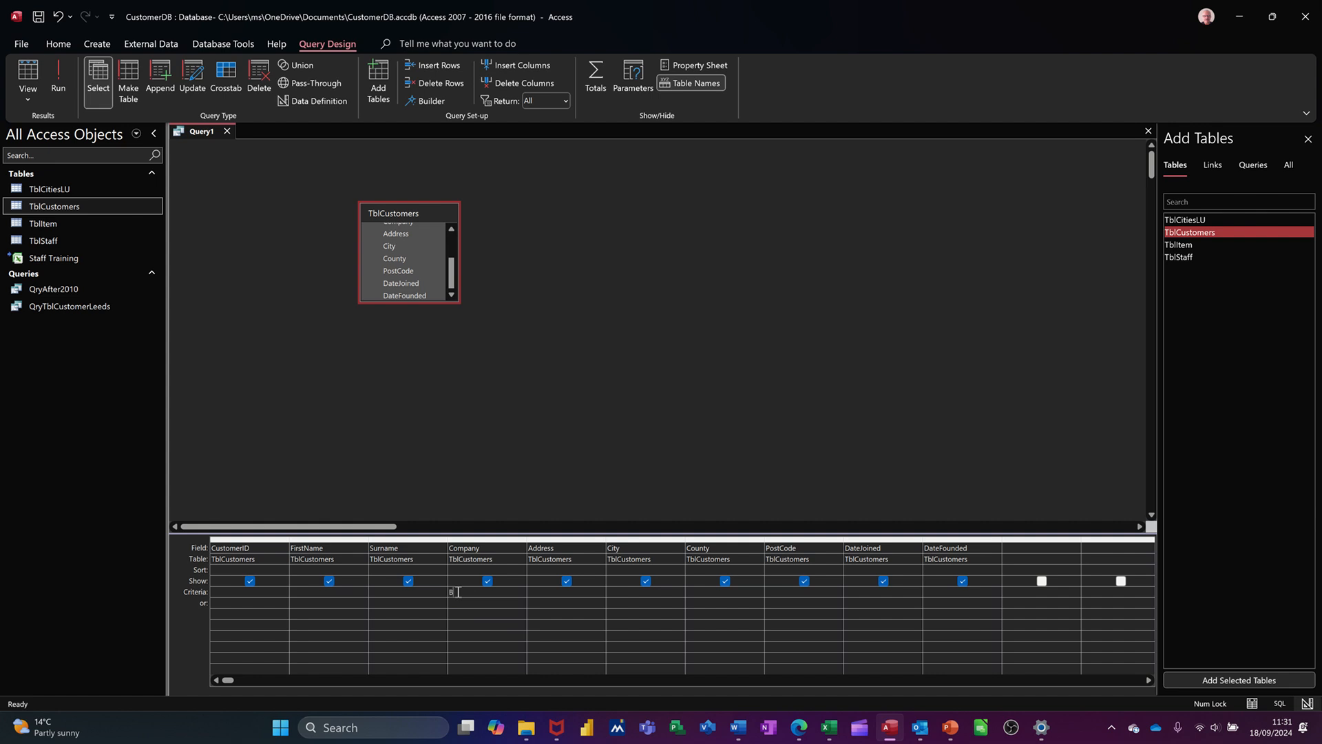
text(obIT)
click(610, 612)
click(617, 592)
text(New)
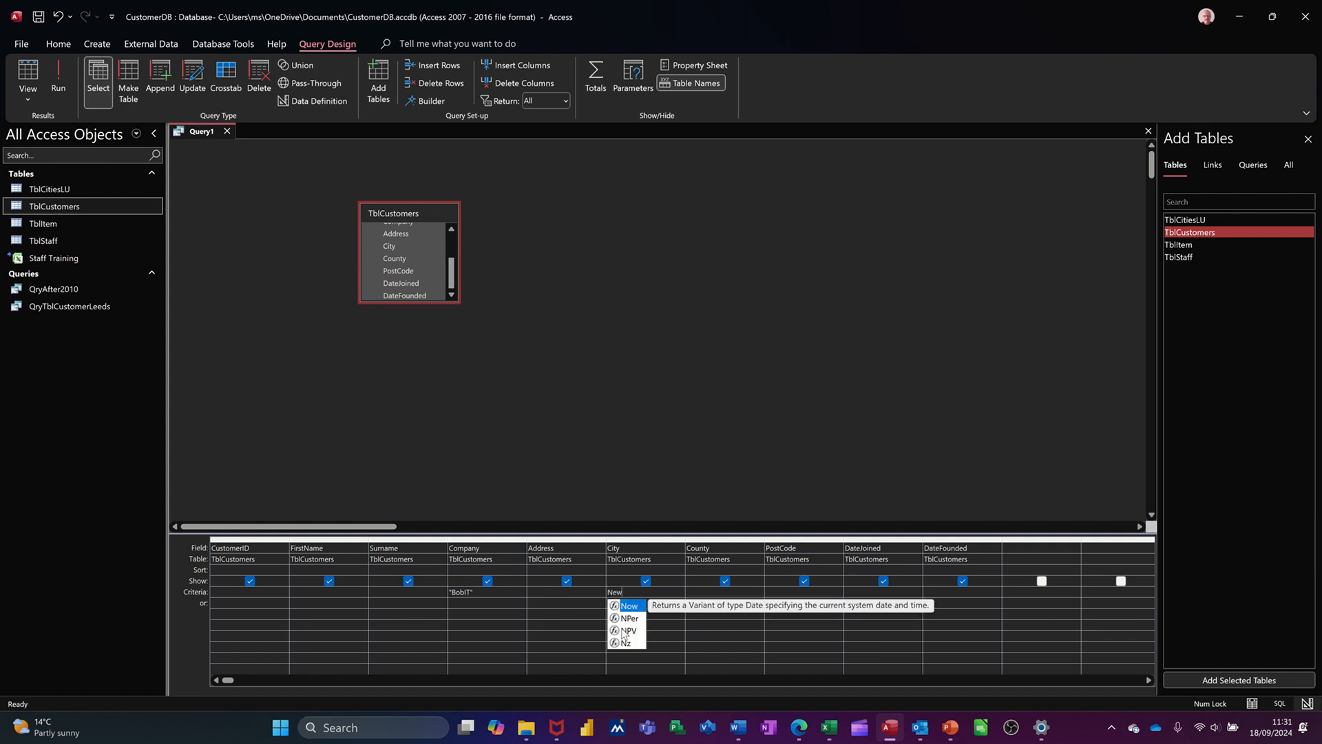
text(castle)
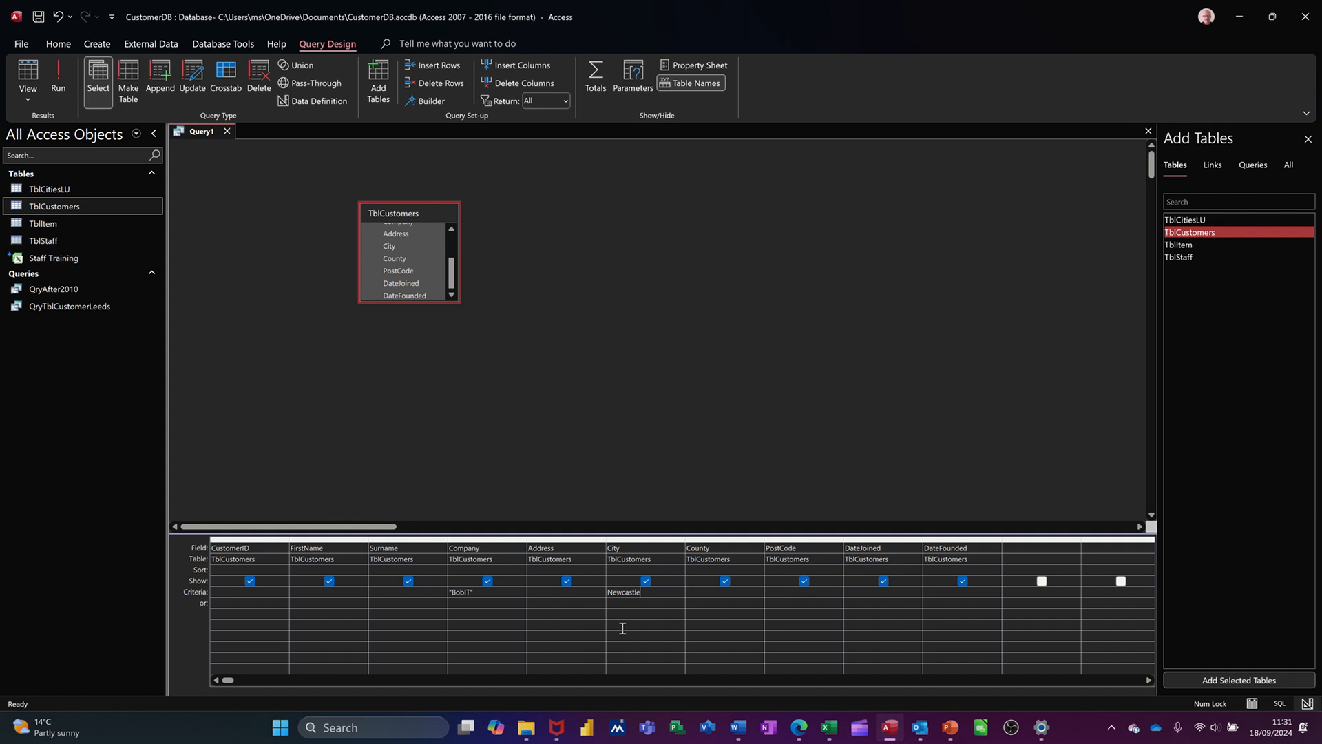
click(622, 628)
click(59, 80)
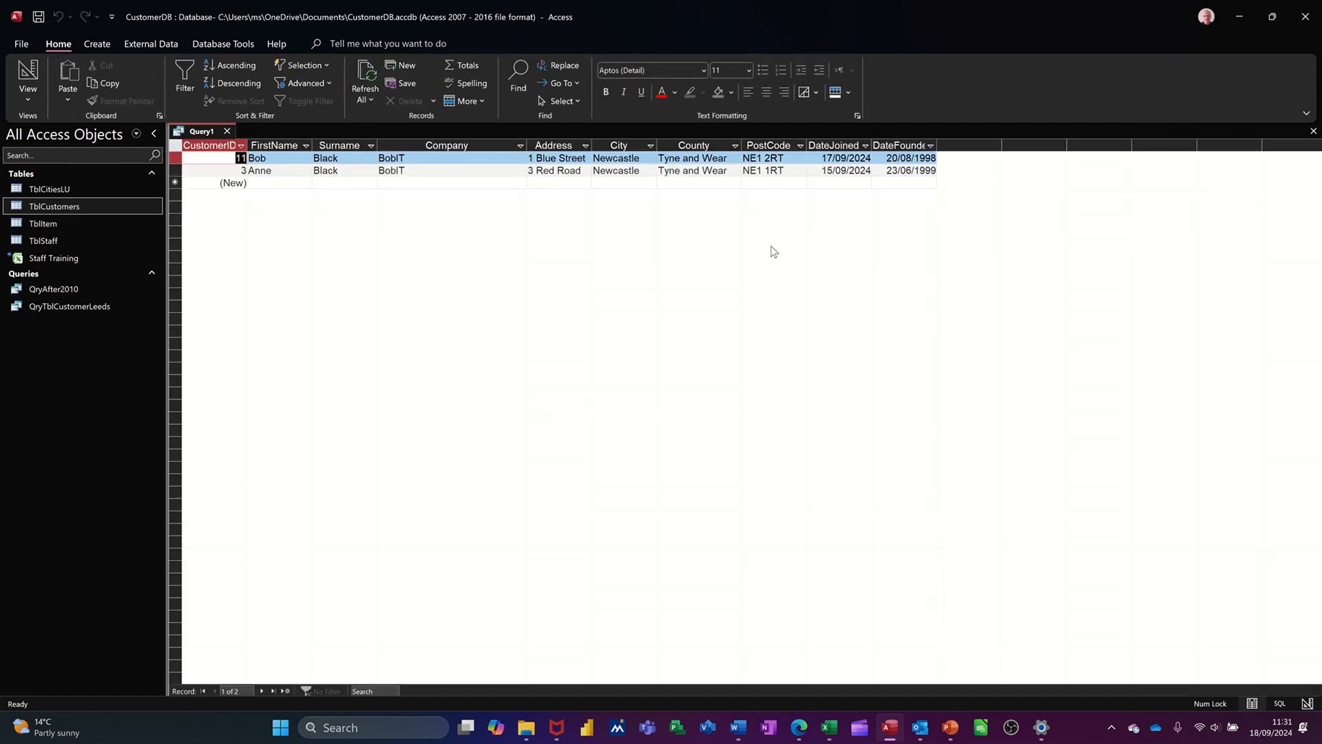
Step: Save the query as QryBobITNewcastle and close it
click(39, 17)
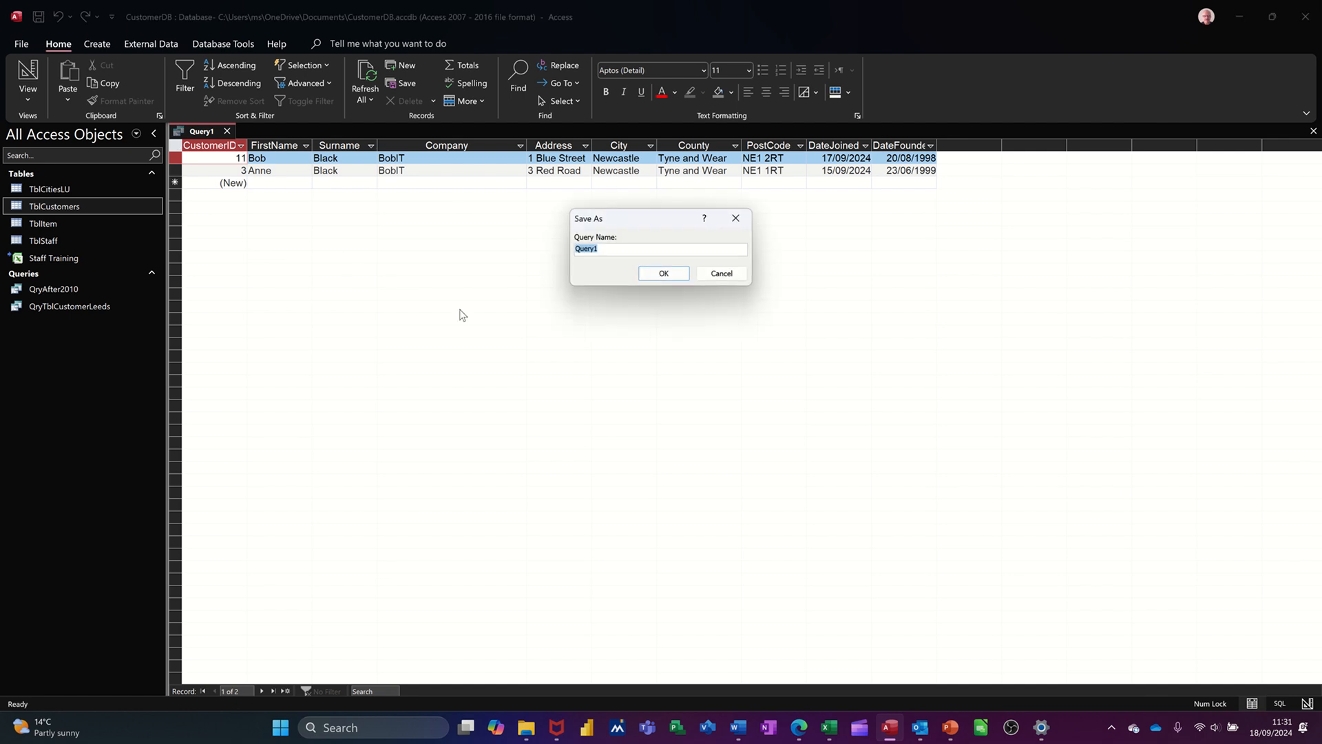
text(QryBobITNewcastle)
click(654, 274)
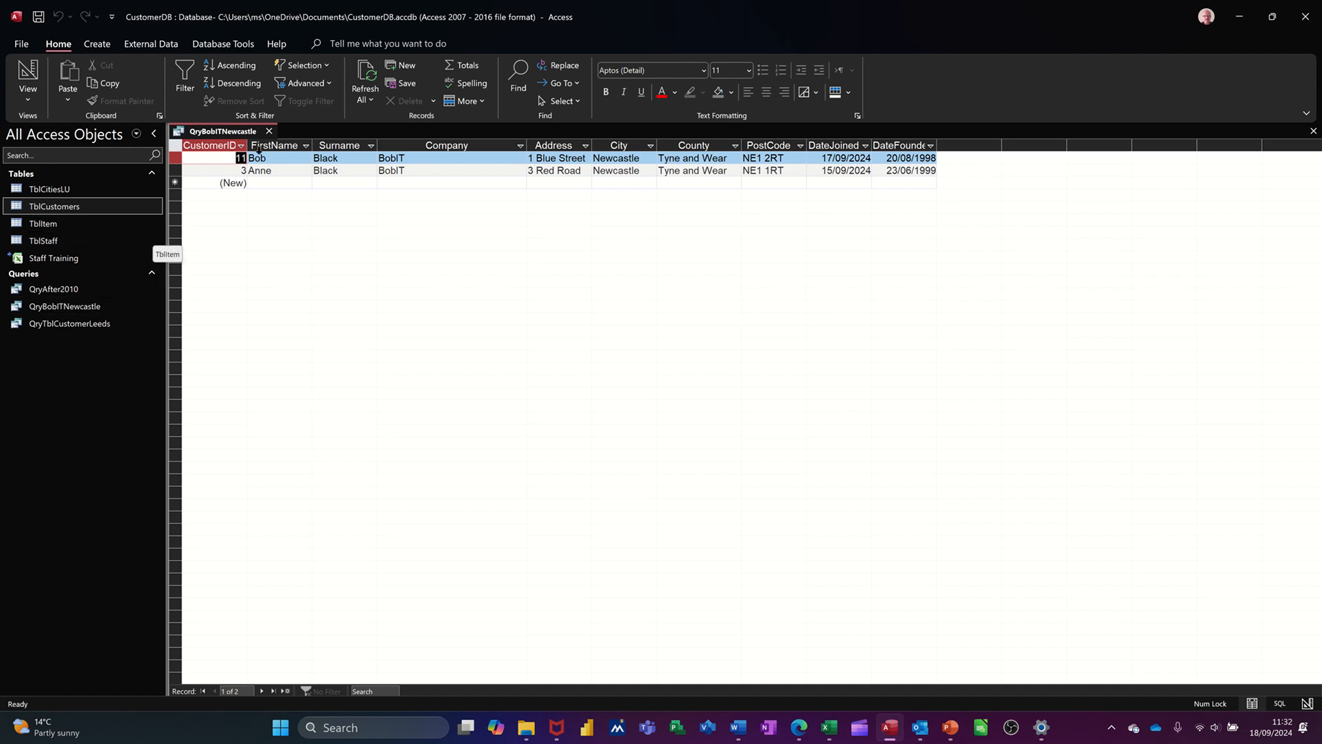
click(269, 131)
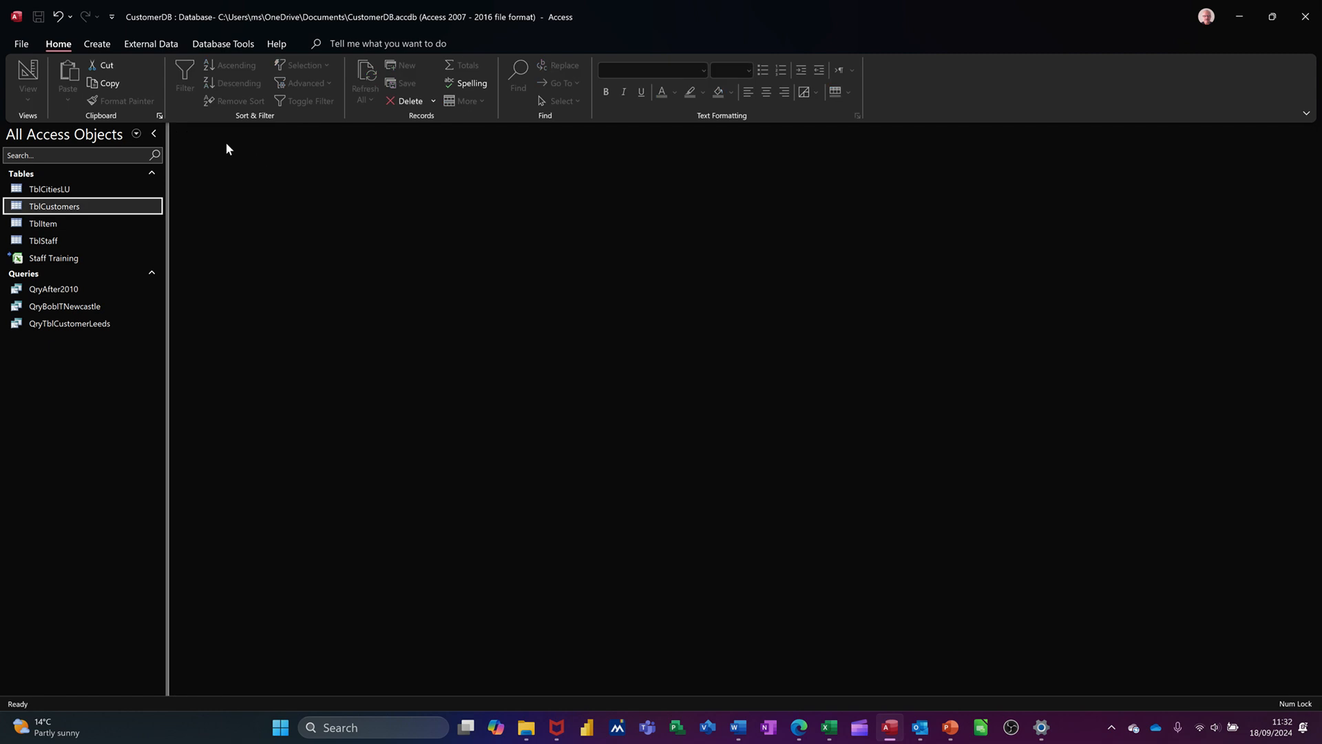
Step: Start another query in Design view based on TblCustomers, adding every field to the grid
click(97, 48)
click(228, 78)
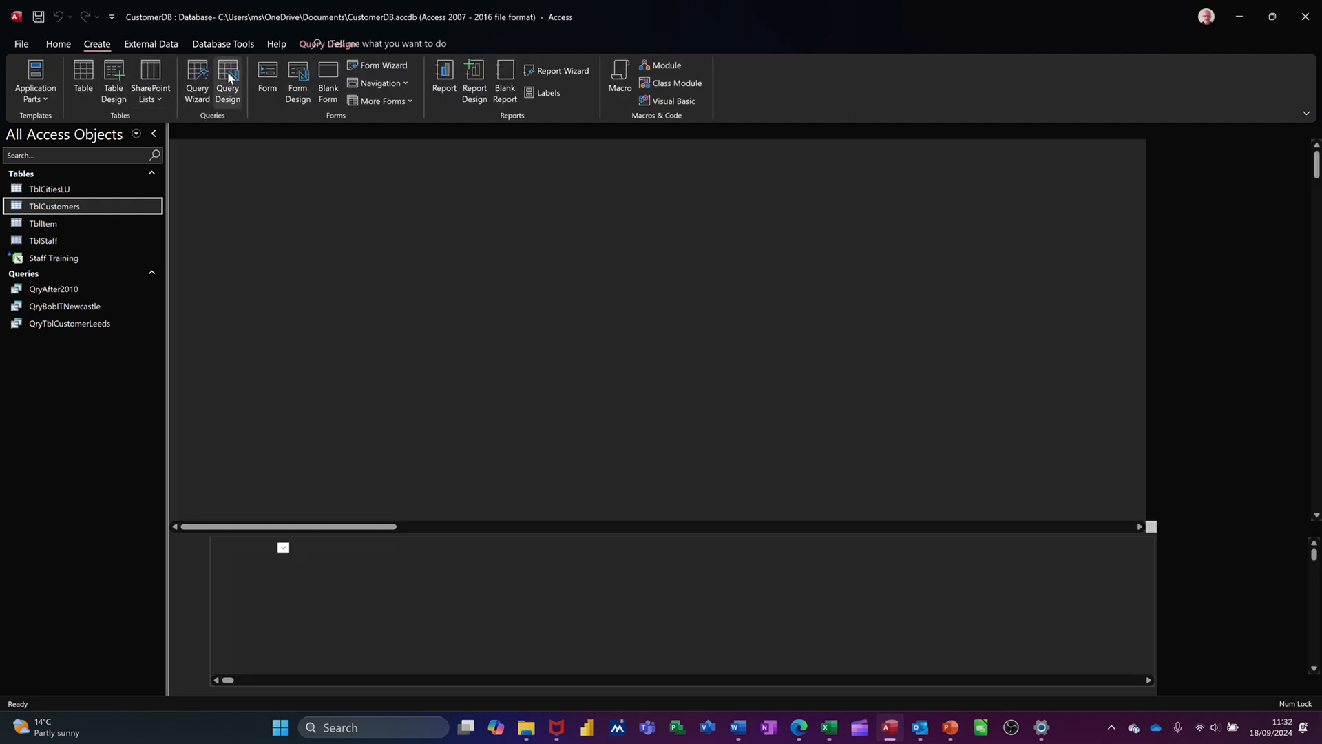
drag(80, 200, 235, 555)
double_click(317, 200)
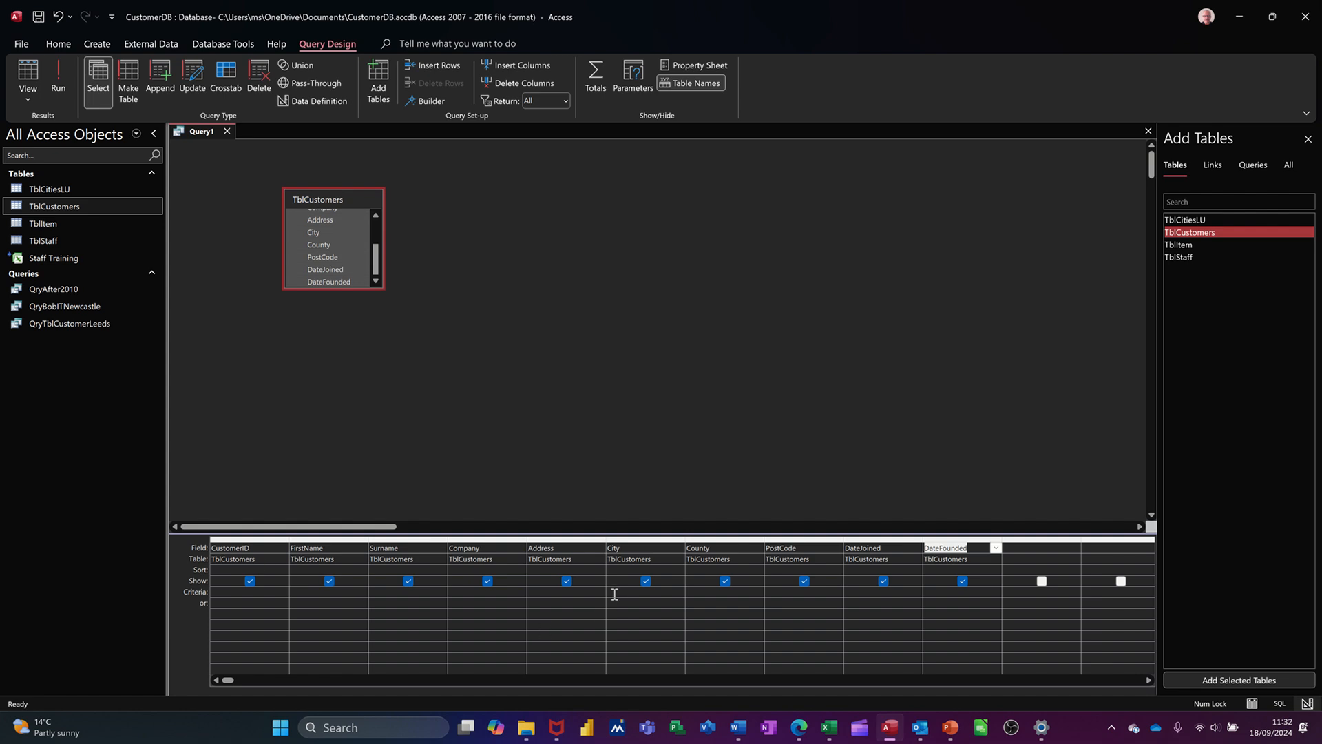
Step: Set the City criteria to Leeds or Bradford, using the criteria row and the row below it, and run the query
click(634, 641)
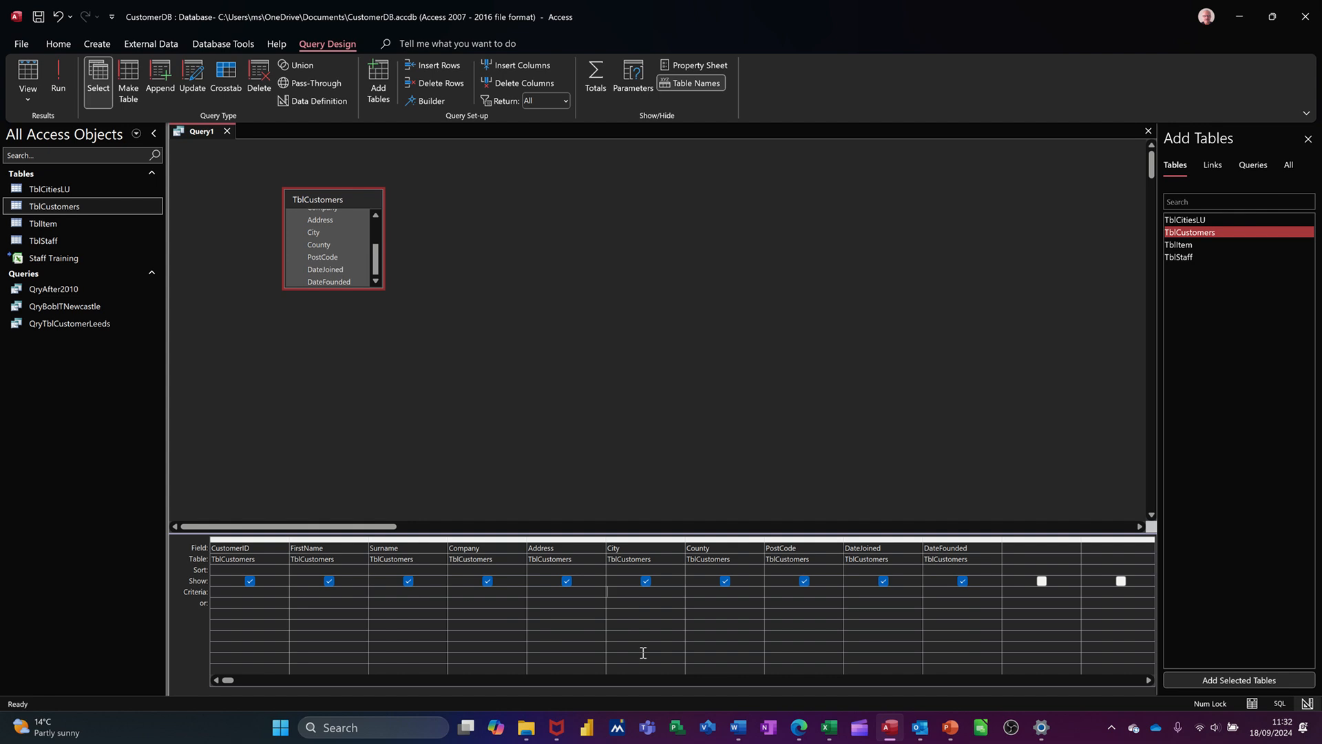
text(Leeds)
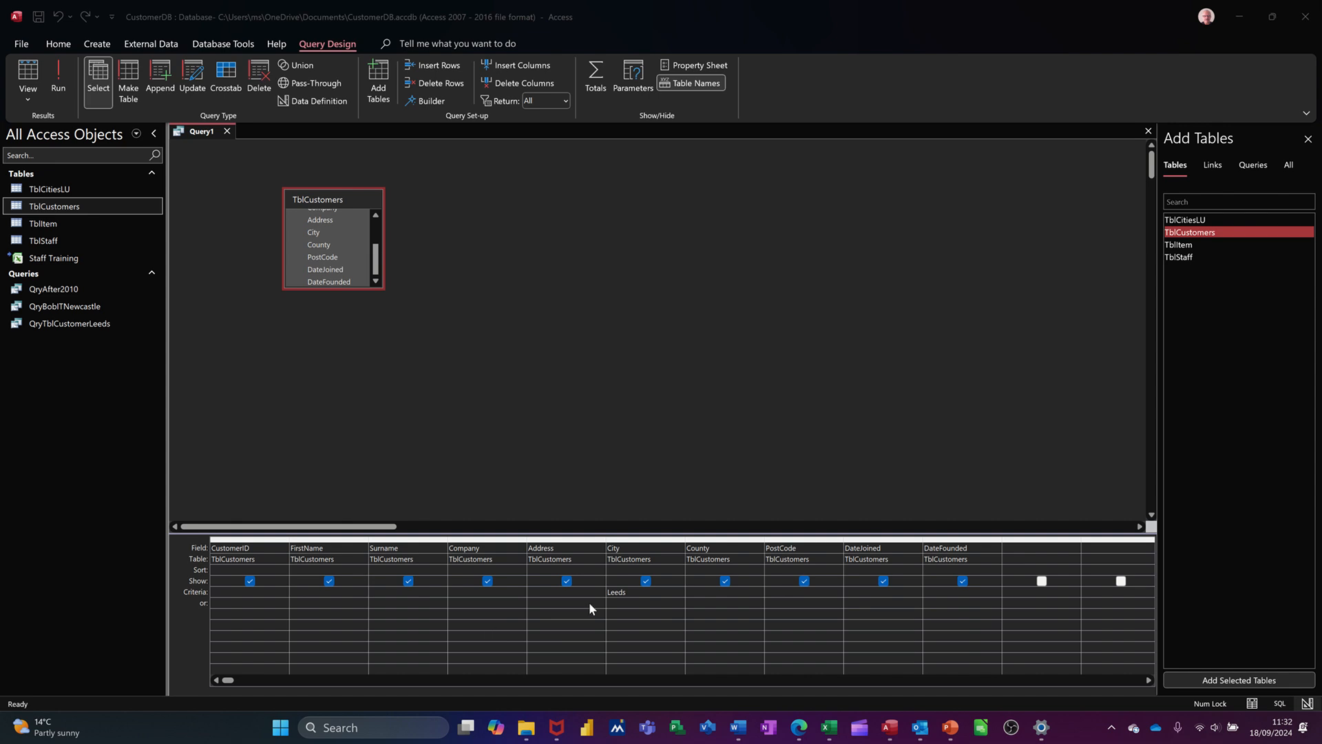
click(609, 602)
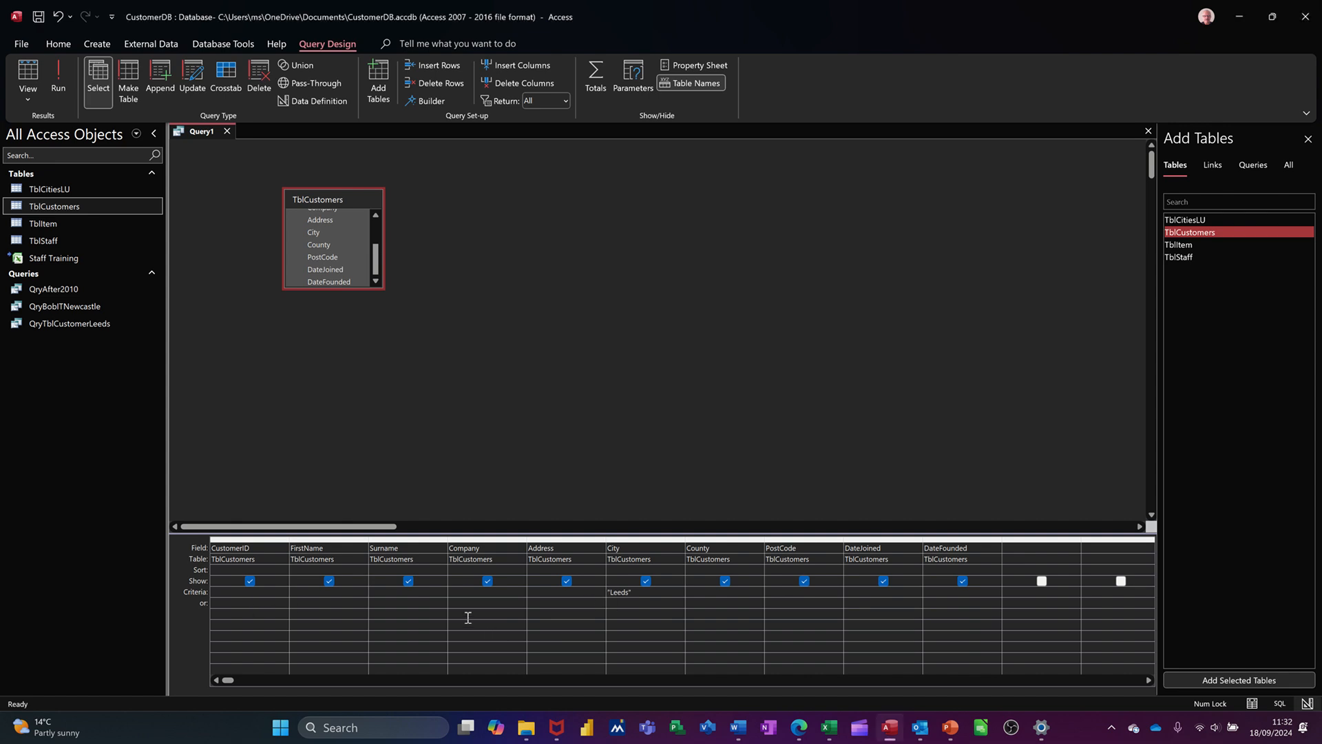
text(Bradford)
click(615, 622)
click(63, 86)
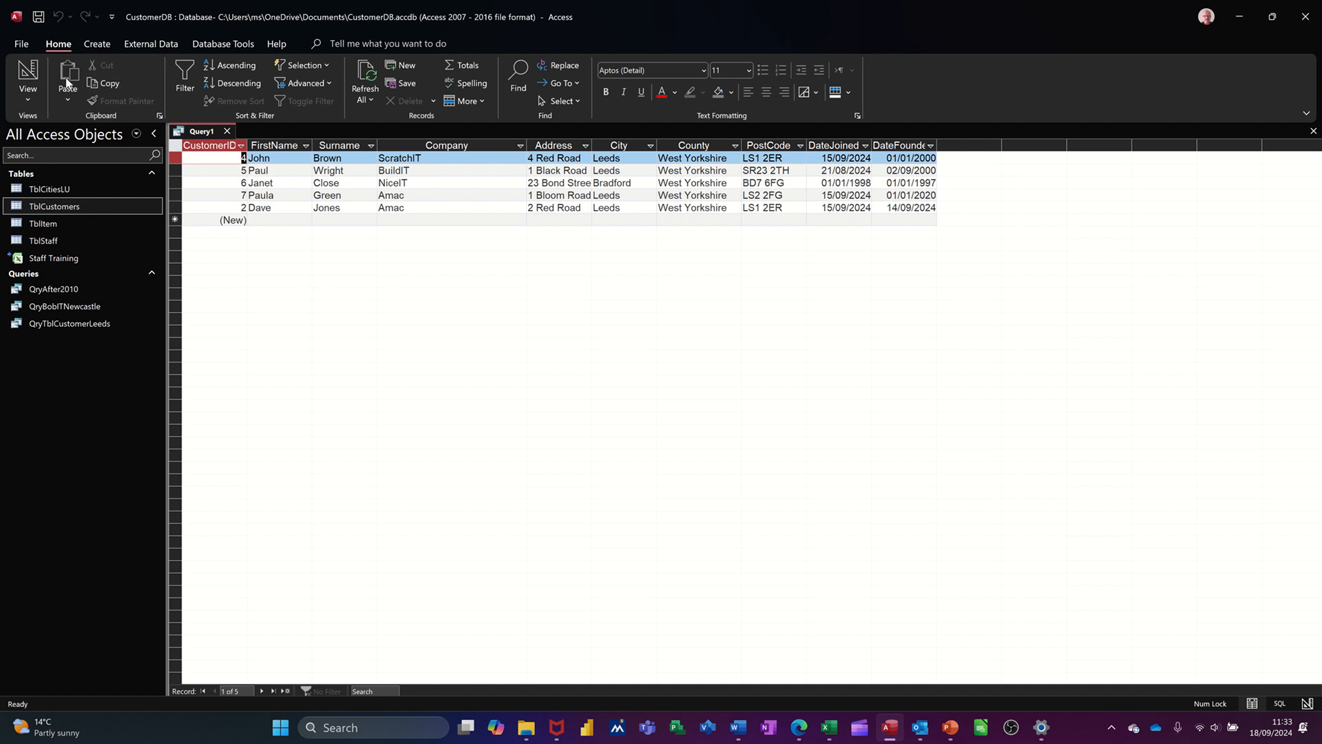
Step: Return to Design view and remove the Bradford alternative from the City criteria
click(27, 70)
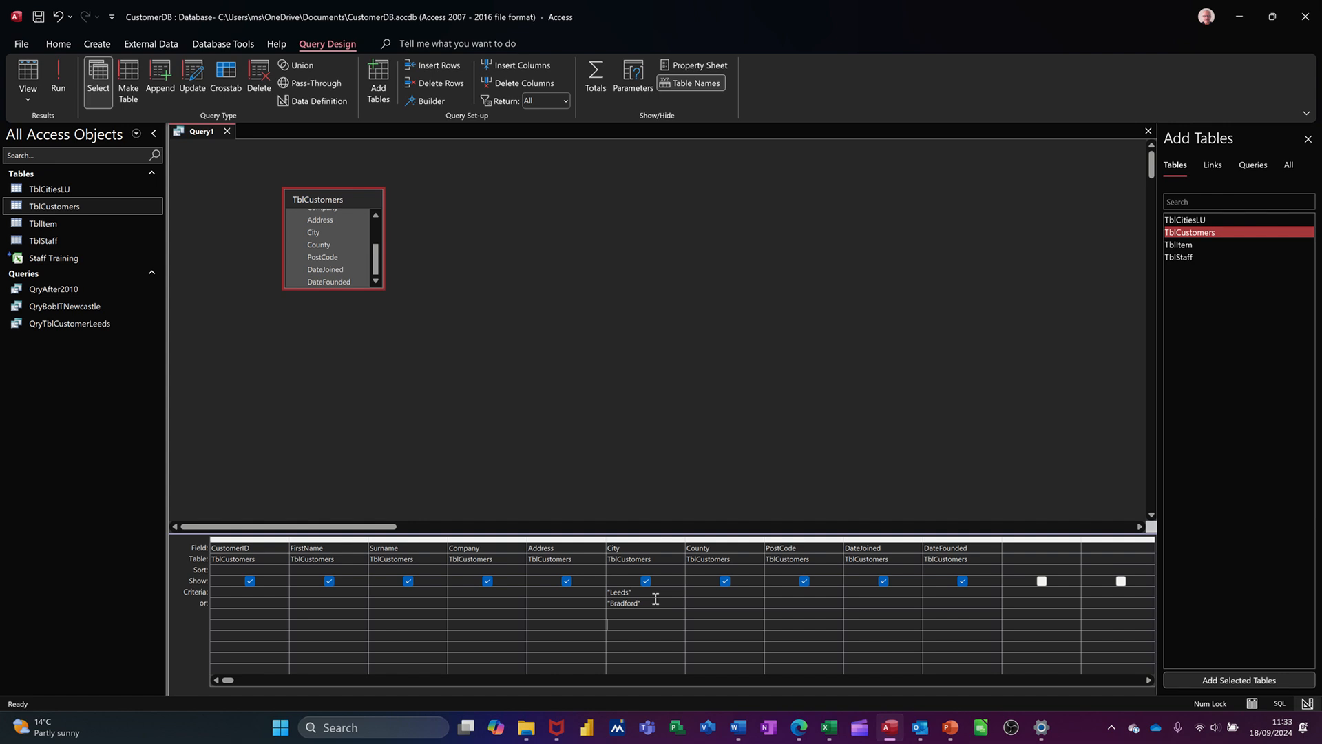
click(669, 607)
key(BackSpace)
key(BackSpace)
key(BackSpace)
key(BackSpace)
key(BackSpace)
key(BackSpace)
key(BackSpace)
click(631, 619)
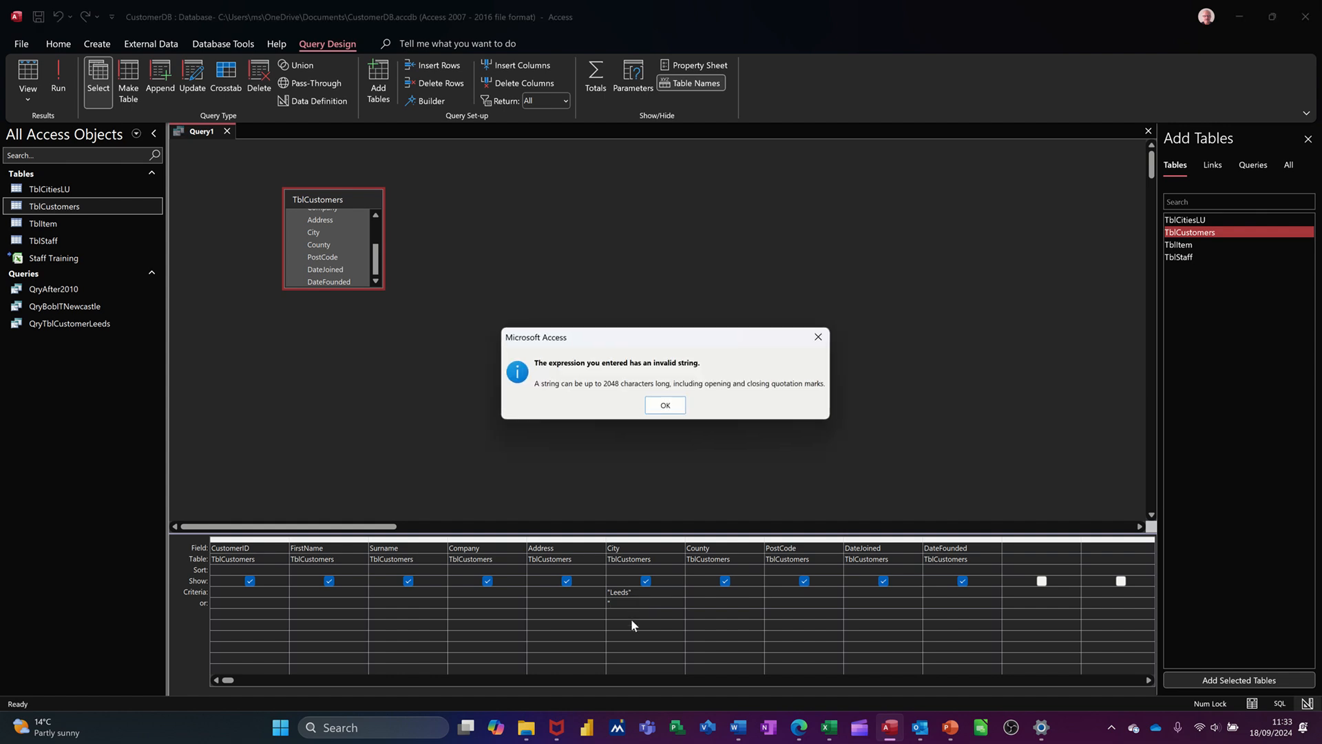
click(664, 405)
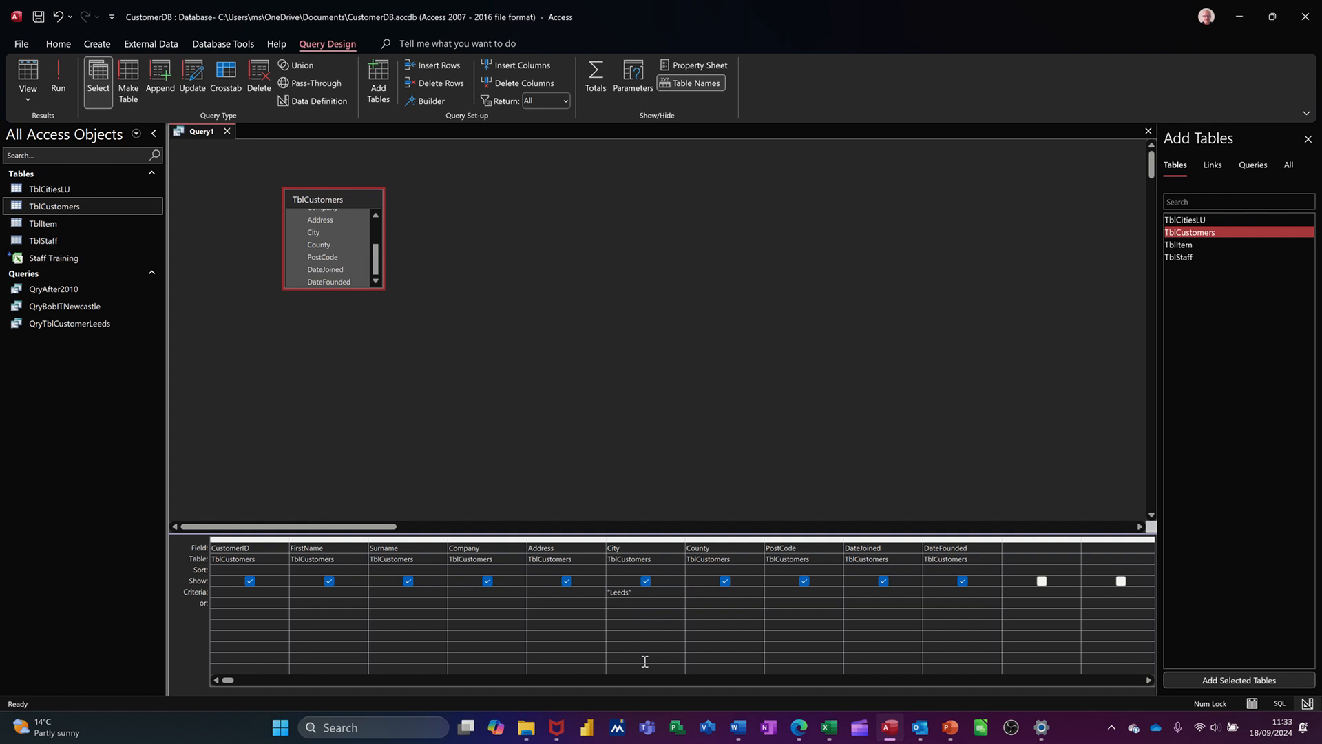
Step: Clear the Leeds criterion from the City field and run the query without any criteria
click(660, 594)
key(BackSpace)
key(BackSpace)
key(BackSpace)
key(BackSpace)
key(BackSpace)
key(BackSpace)
key(BackSpace)
click(69, 79)
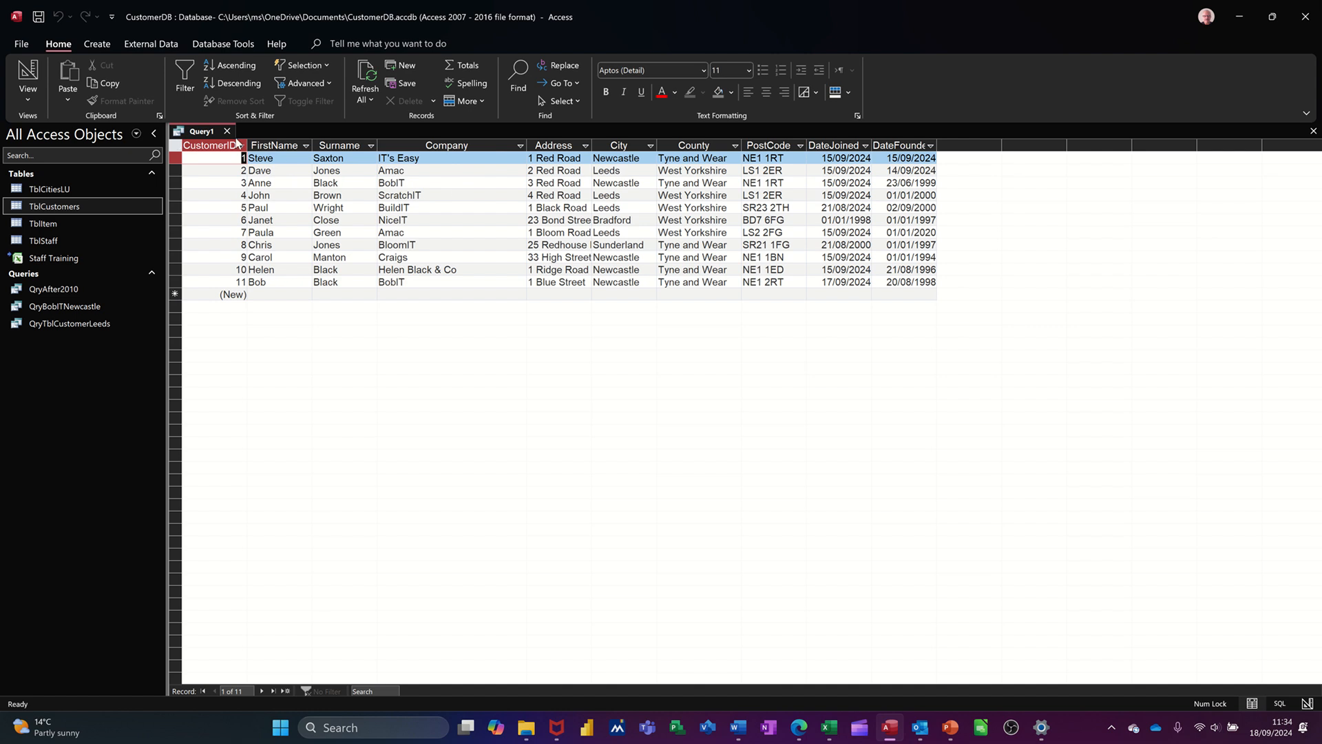
Step: Return to Design view and delete all the field columns, from CustomerID to DateFounded, from the query grid
click(28, 72)
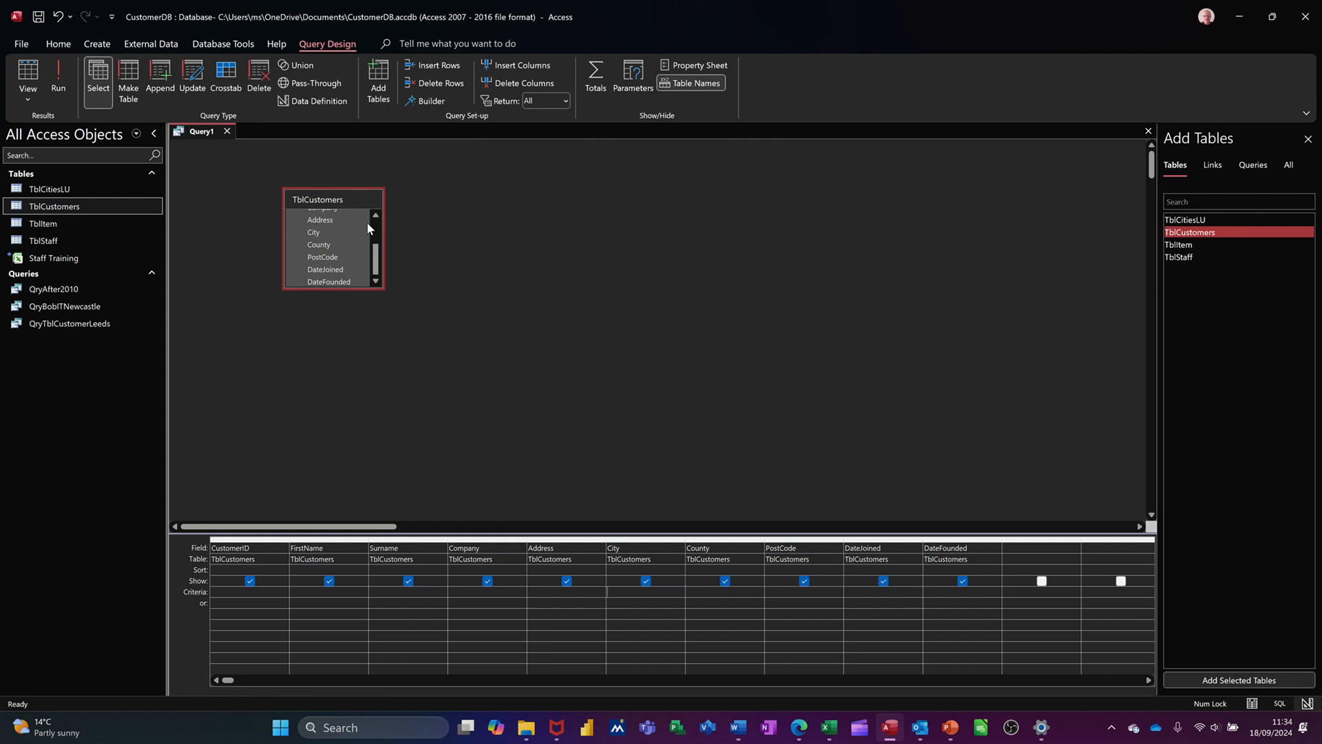
click(242, 538)
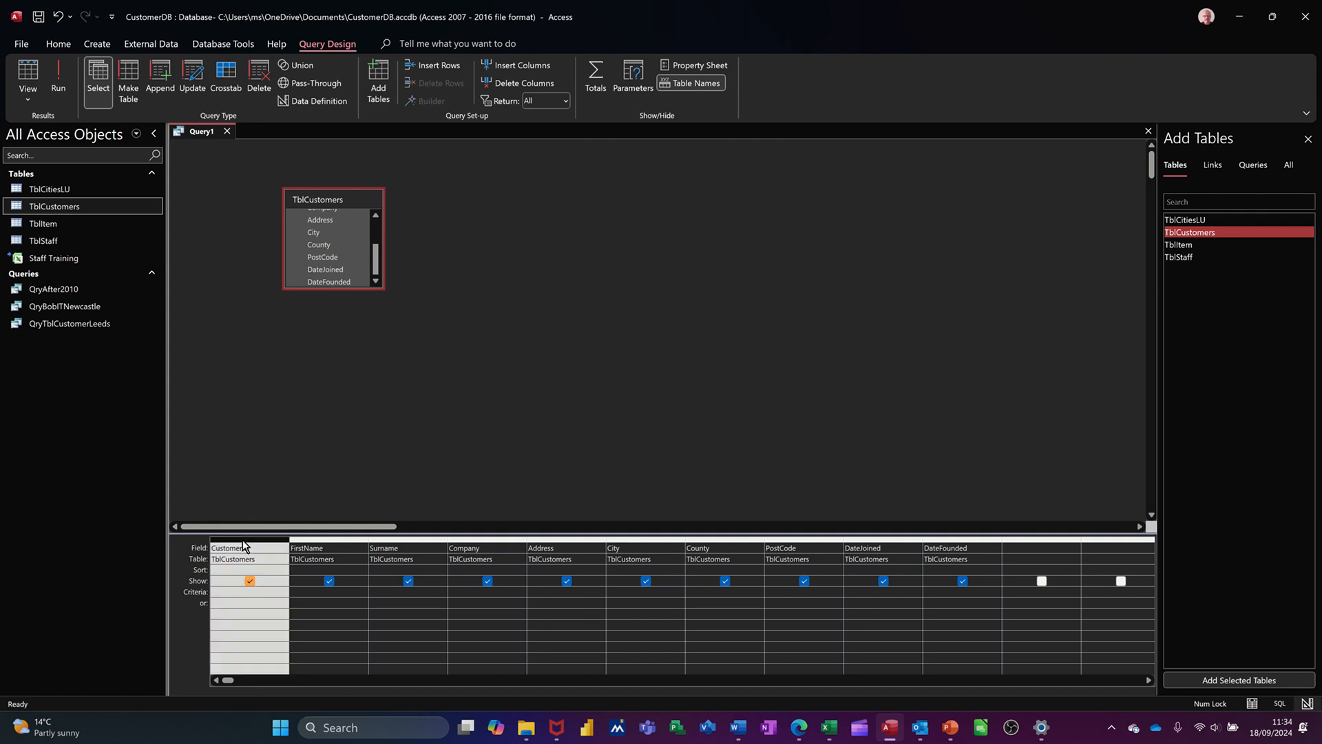
click(248, 548)
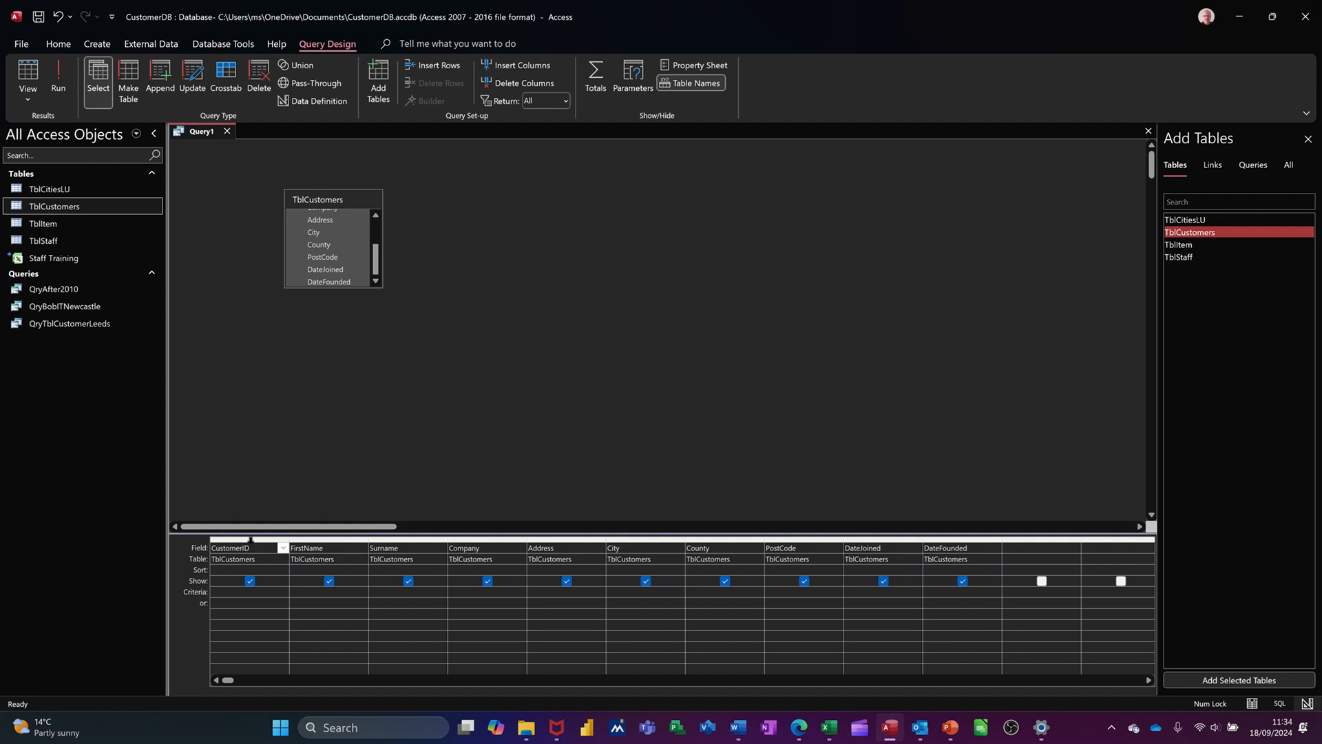
mouse_move(249, 539)
mouse_down()
mouse_move(585, 594)
mouse_move(954, 604)
mouse_up()
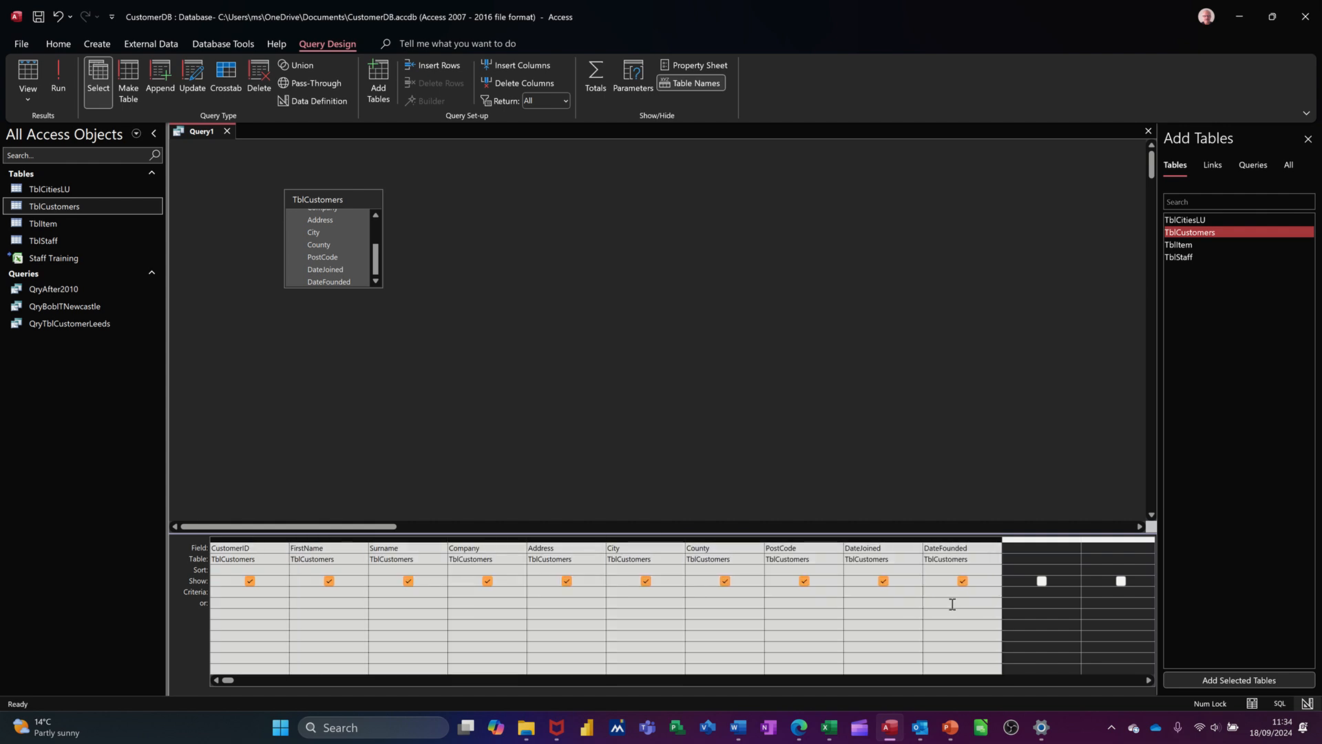
key(Delete)
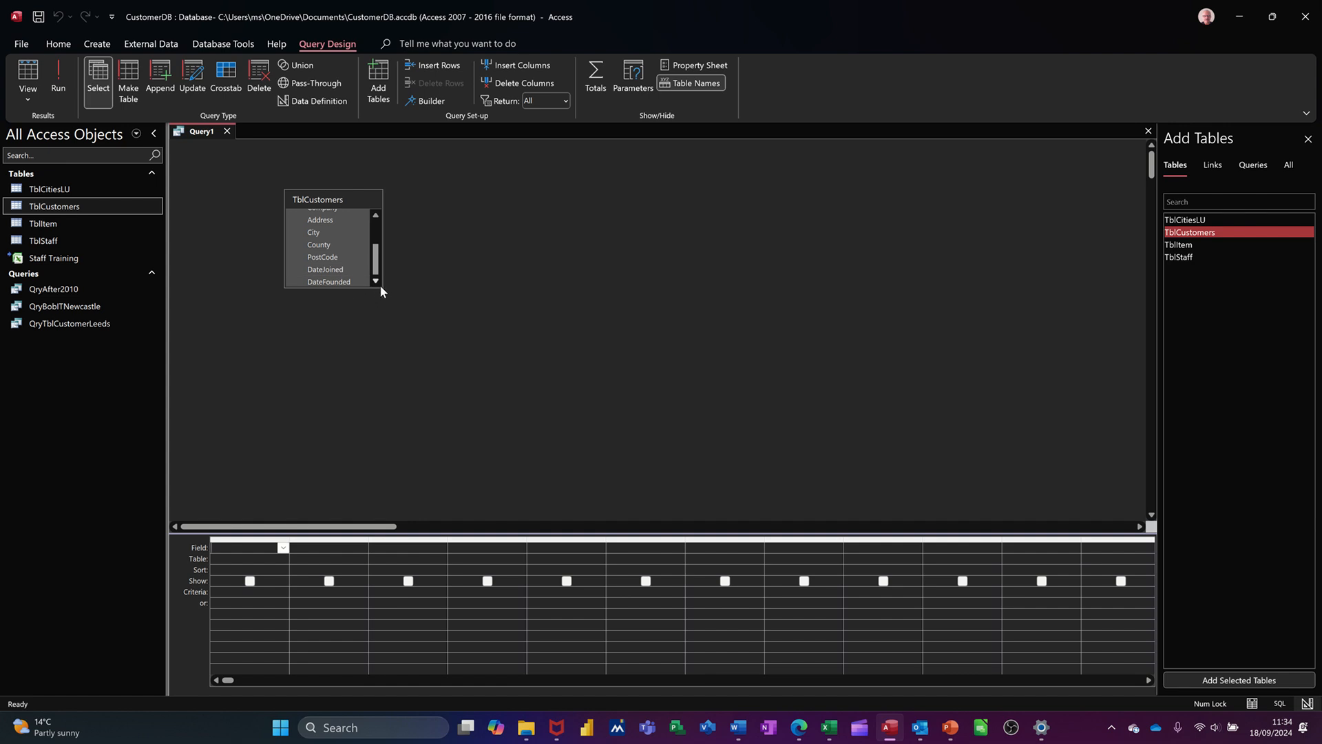
Step: Enlarge the TblCustomers field list to show every field, add its all-fields asterisk to the grid, and run the query
drag(381, 288, 418, 389)
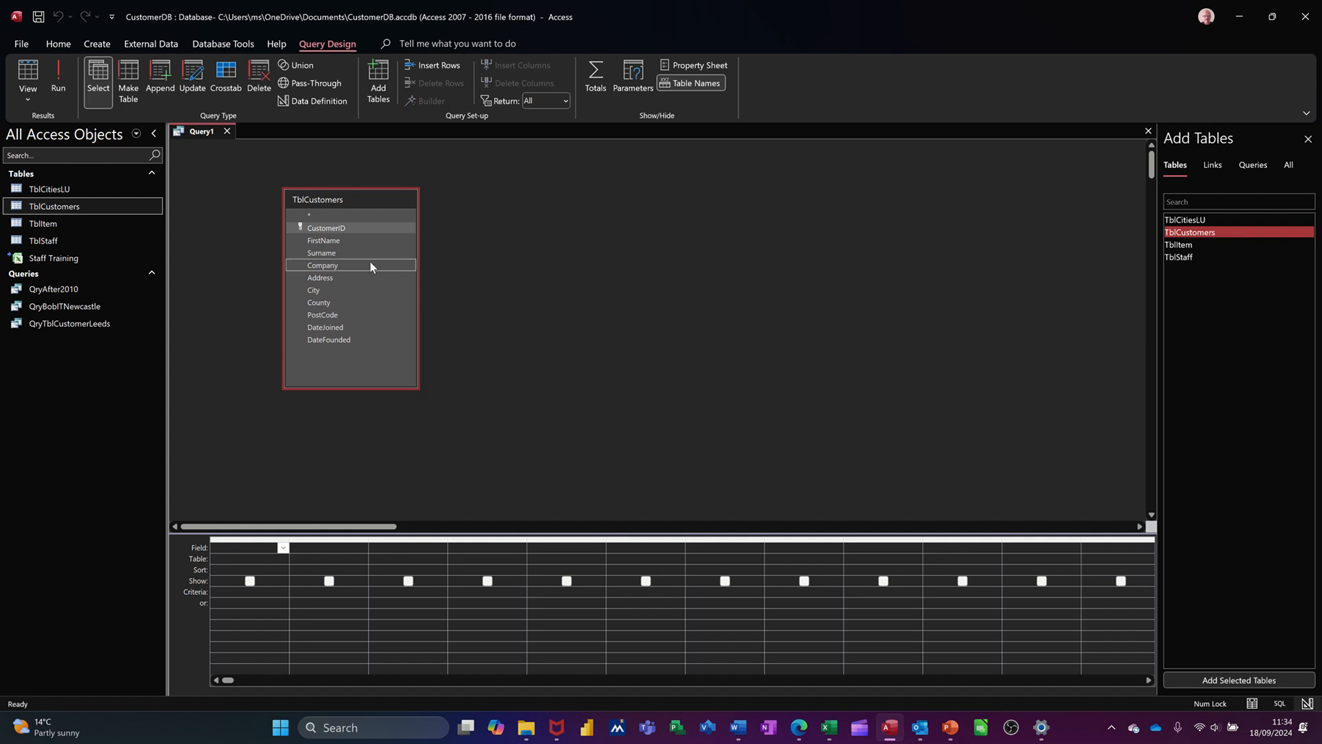
double_click(312, 215)
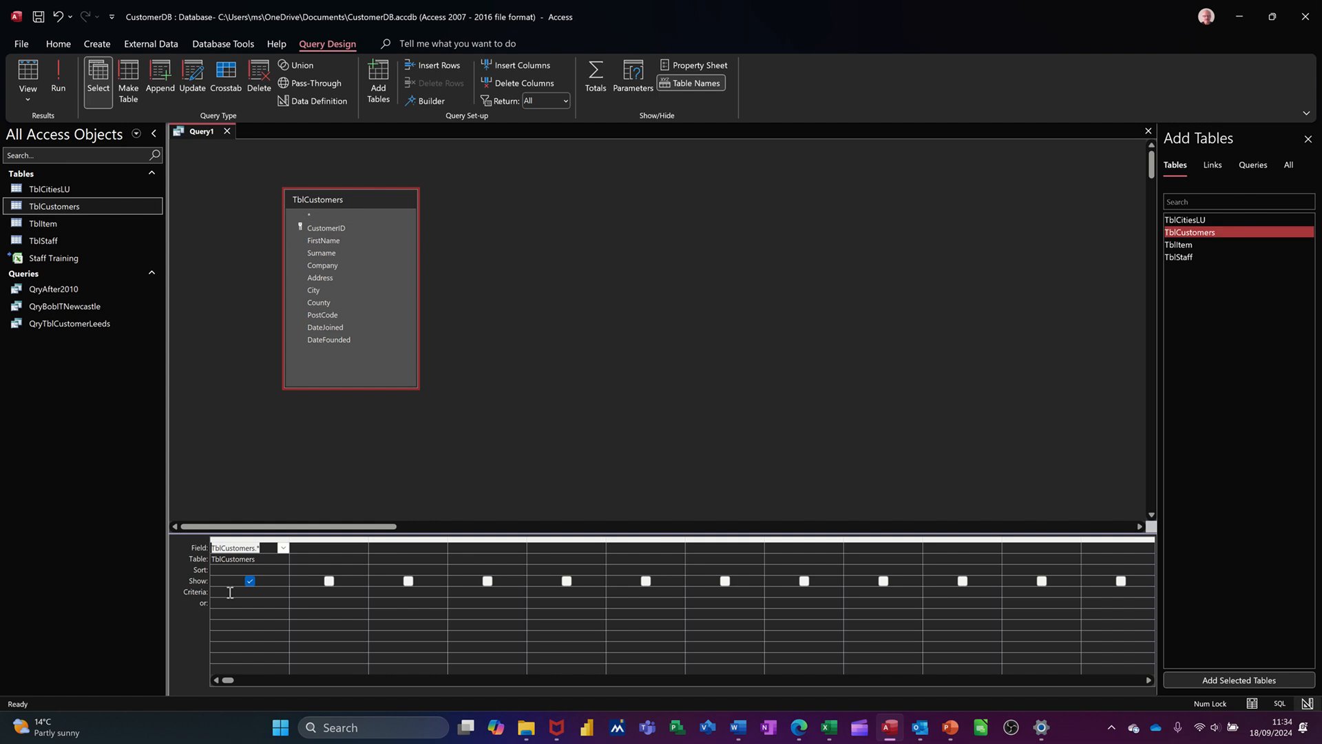
click(60, 76)
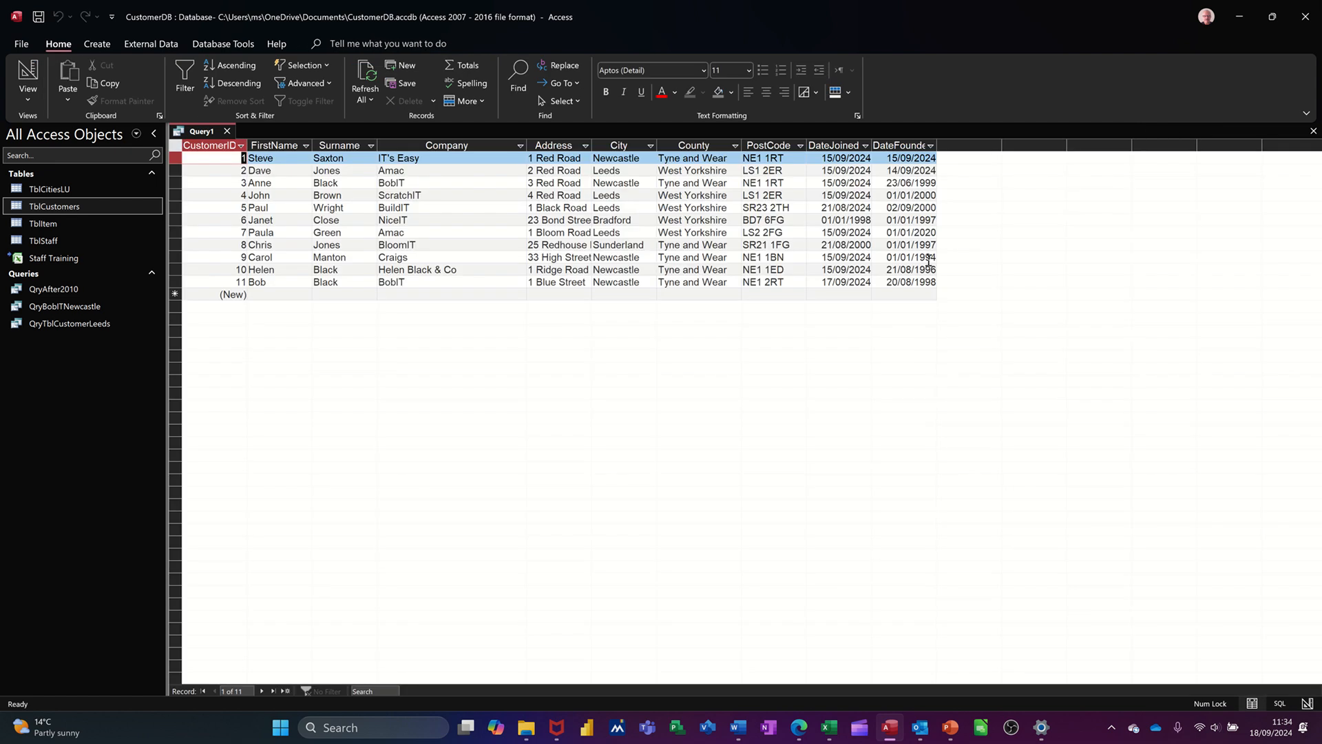
Step: Back in Design view, add the City field beside TblCustomers.*, set its criterion to Leeds, and run the query
click(26, 72)
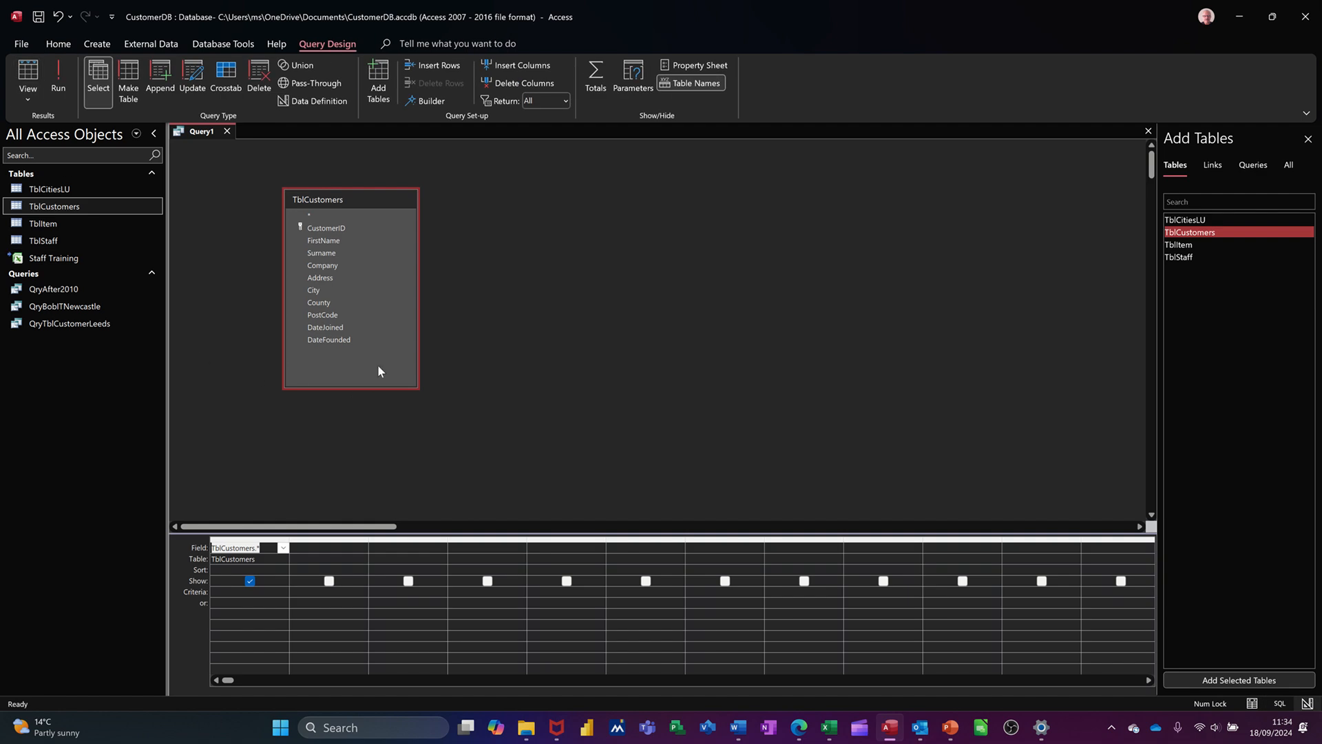
double_click(324, 291)
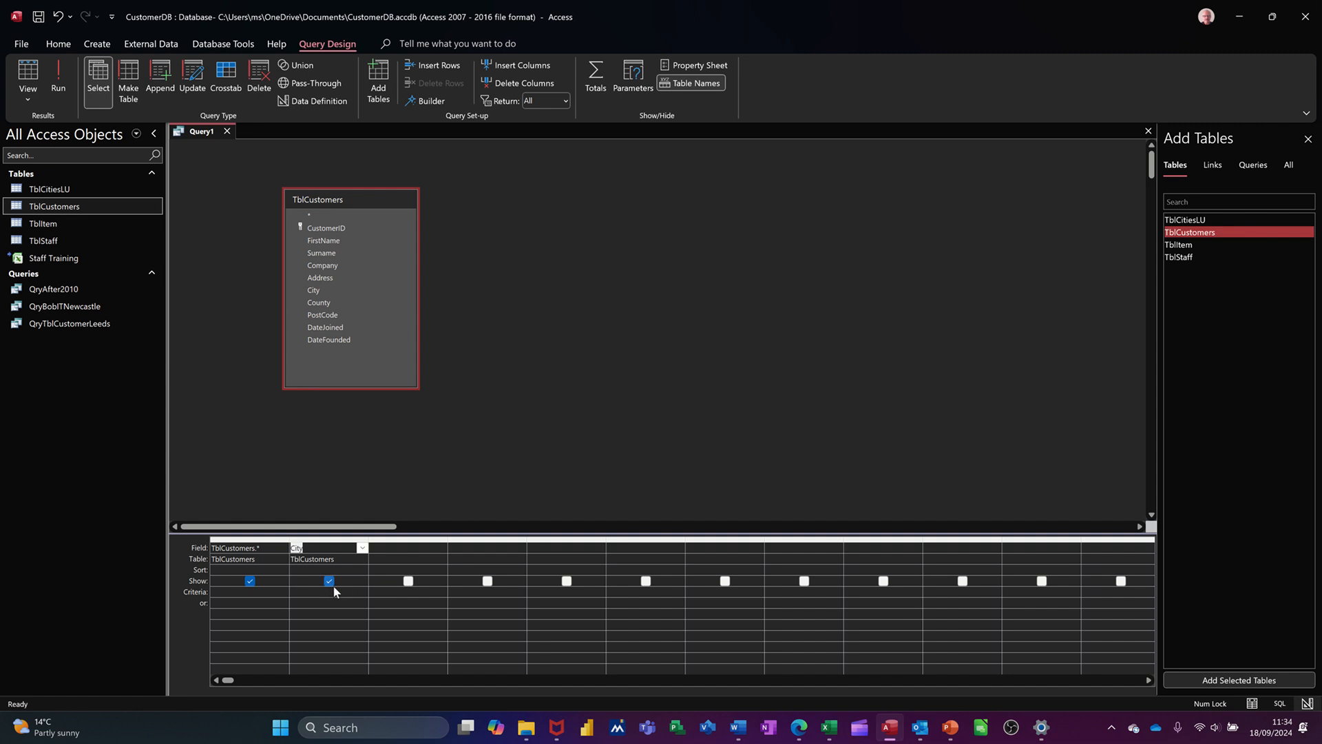
click(313, 596)
text(Leeds)
click(324, 604)
click(58, 75)
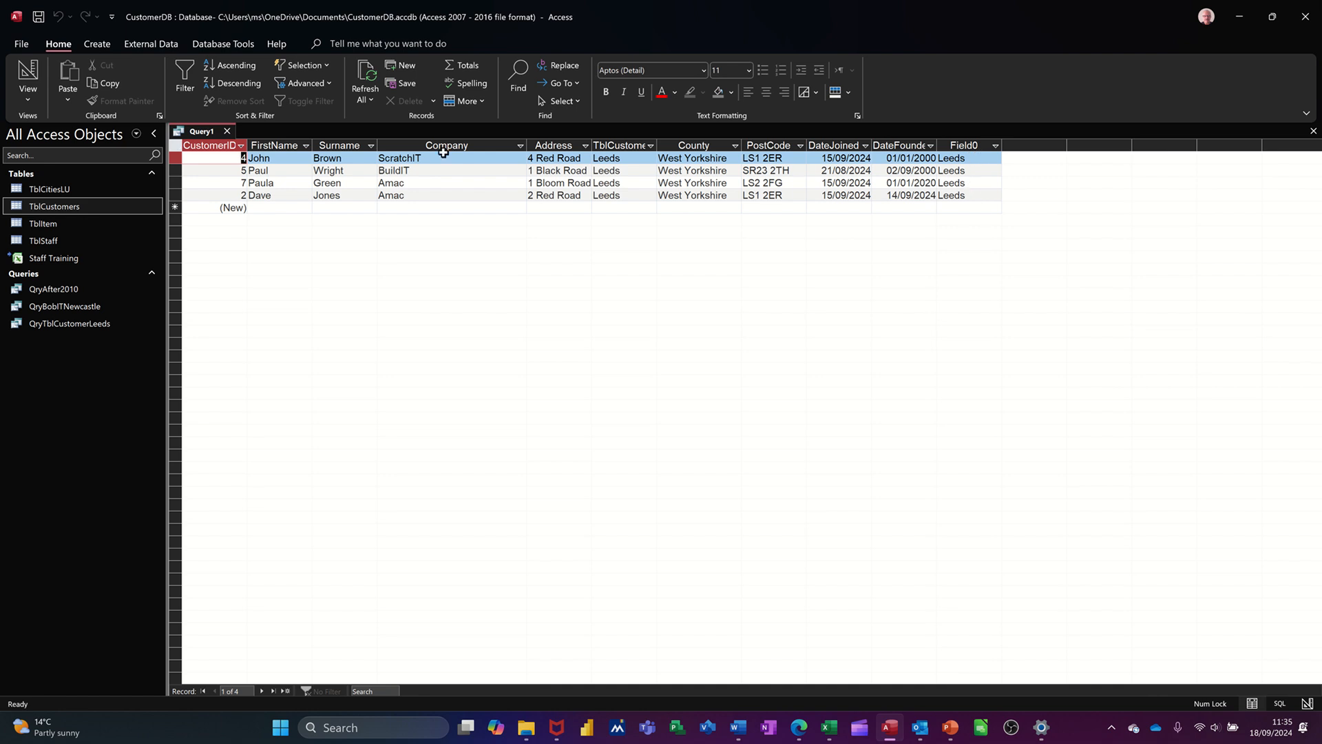
Step: Return to Design view, hide the separate City criterion column from the results, and run the query
click(28, 71)
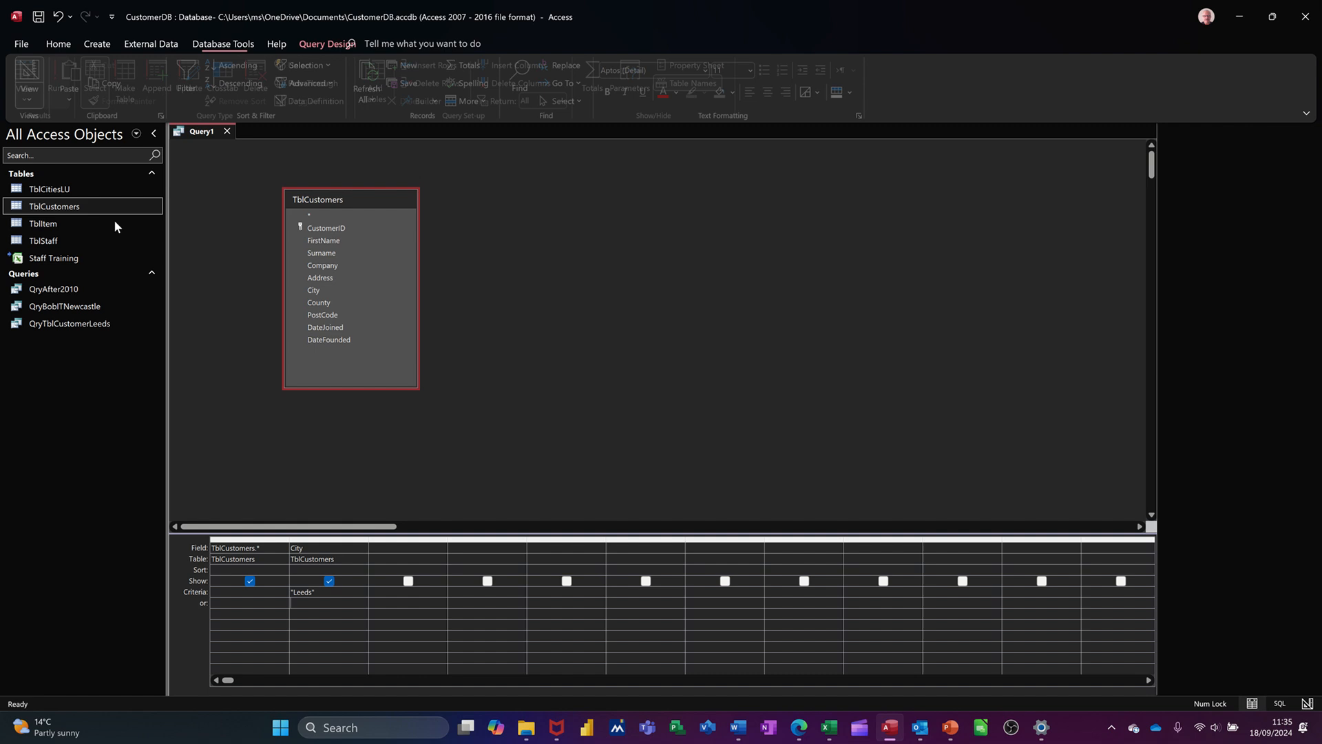
click(329, 583)
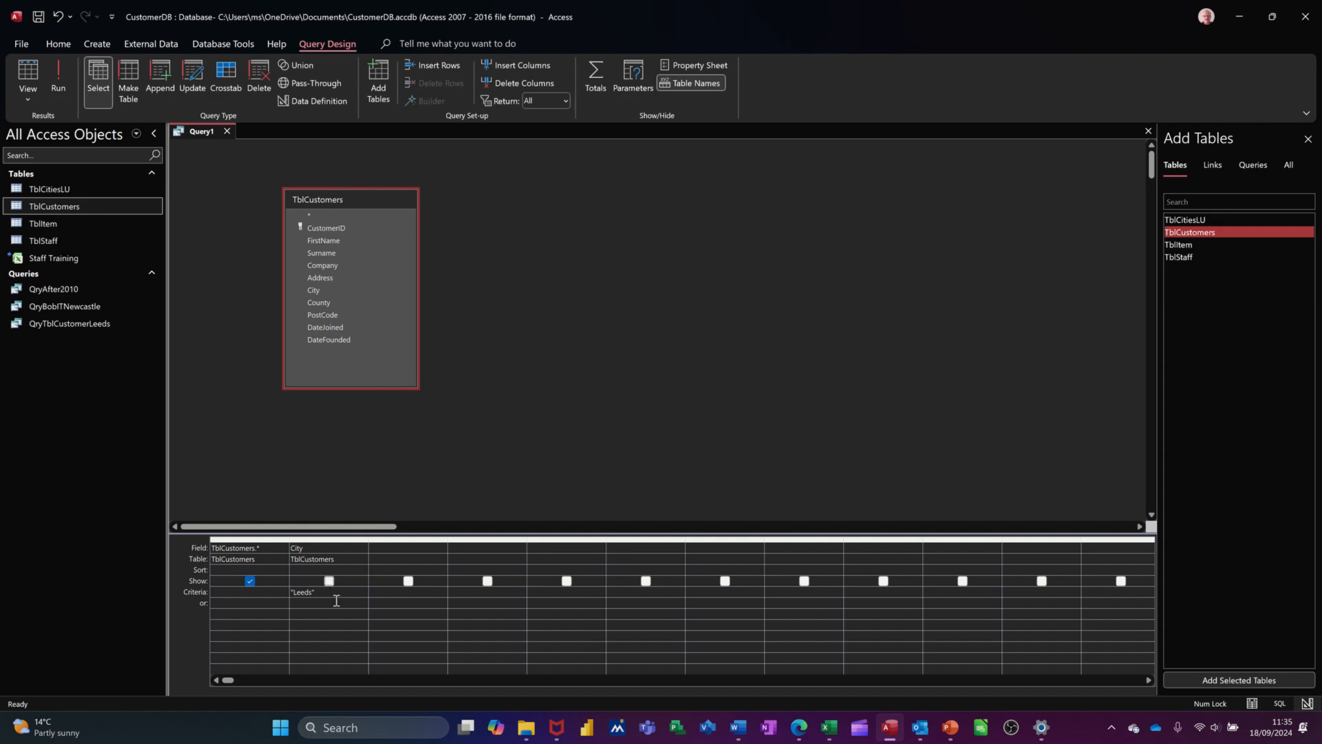
click(59, 76)
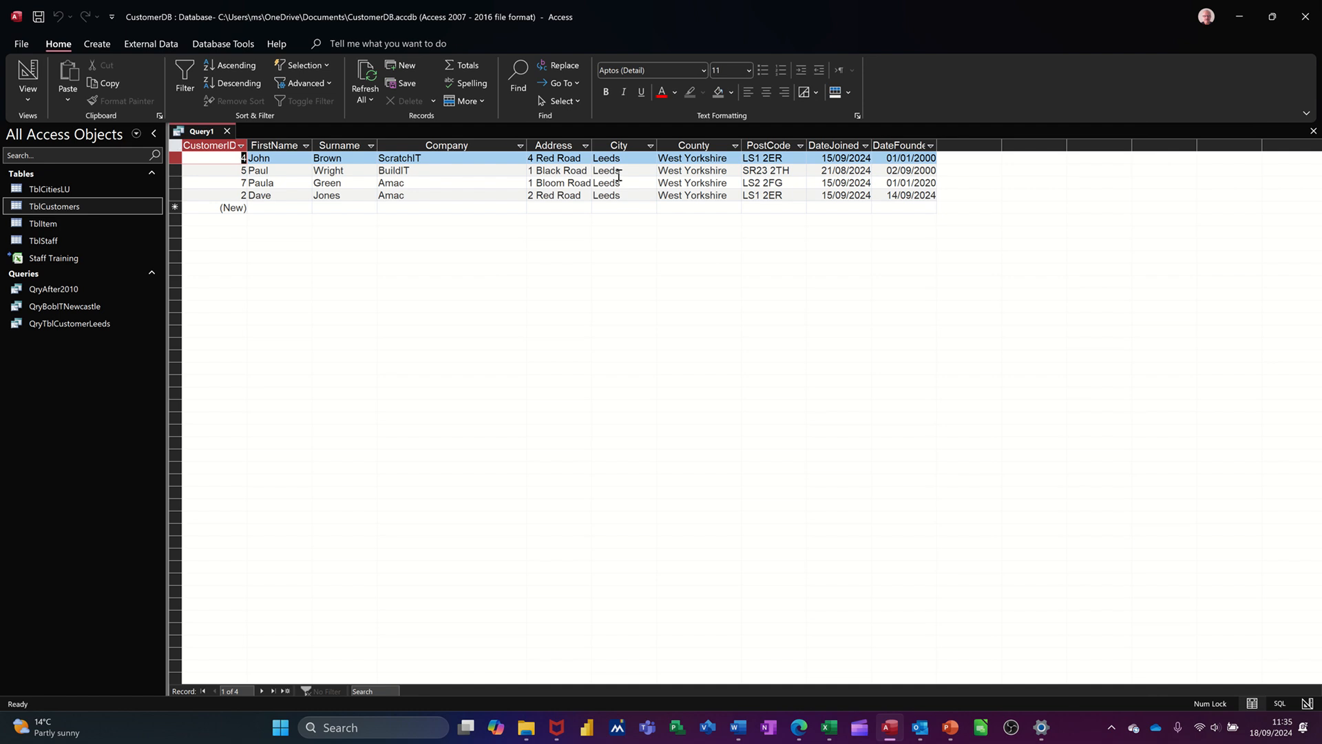
Step: Return to Design view and delete the TblCustomers.* and City columns from the query grid
click(28, 69)
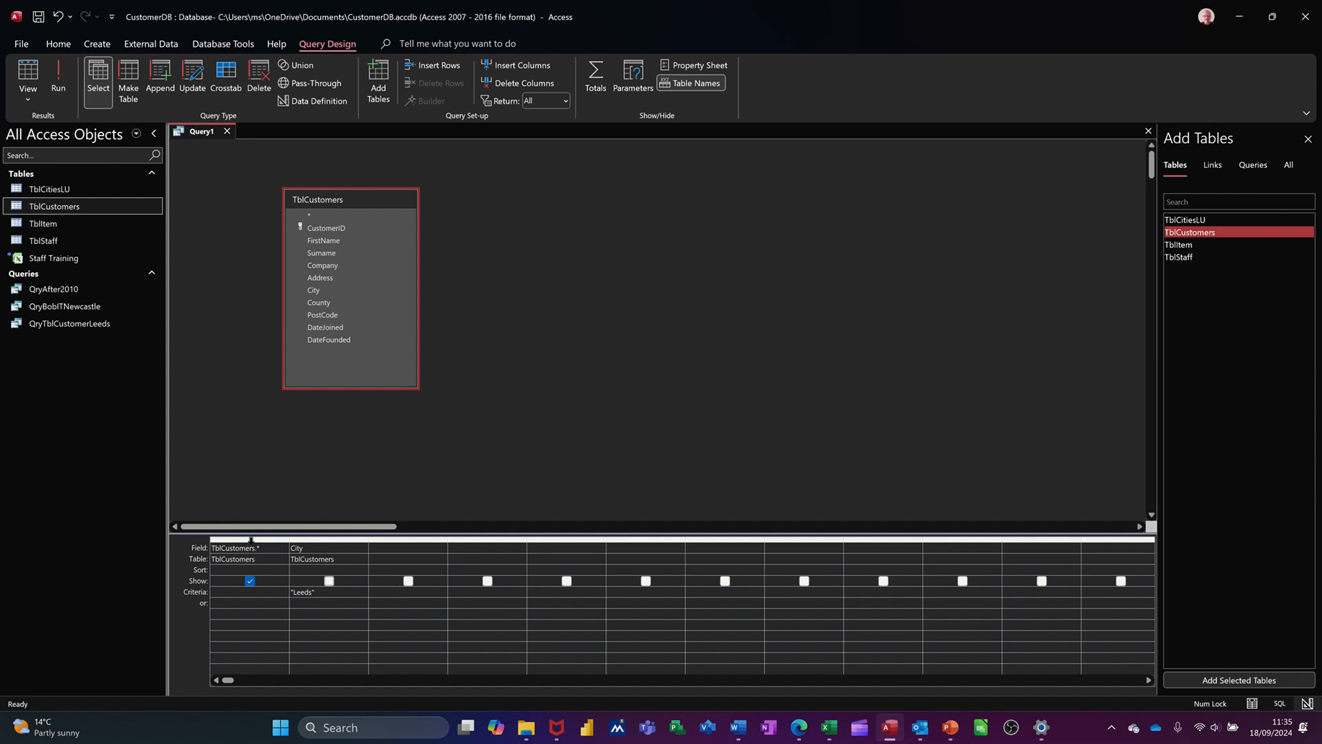
drag(250, 539, 312, 540)
key(Delete)
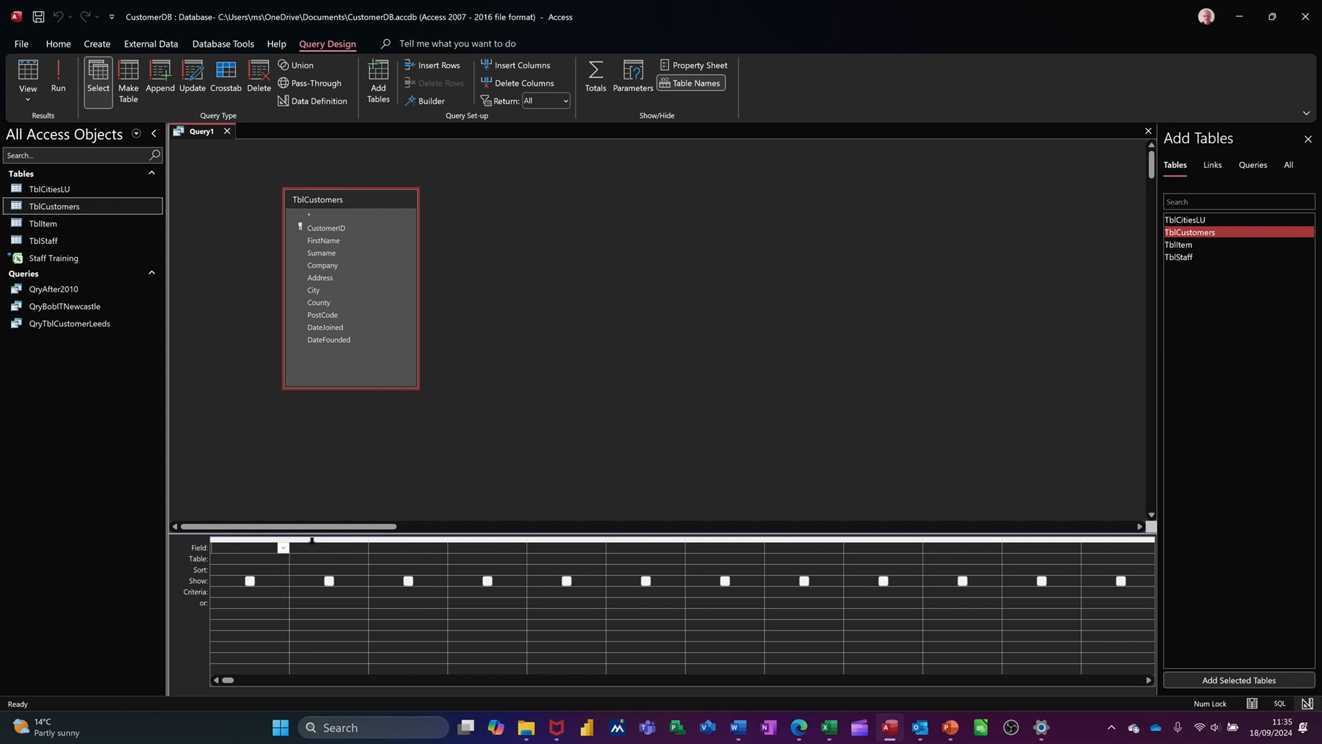
Step: Fill the first five query grid columns with the CustomerID, FirstName, Surname, Company and Address fields of TblCustomers
double_click(340, 227)
double_click(344, 240)
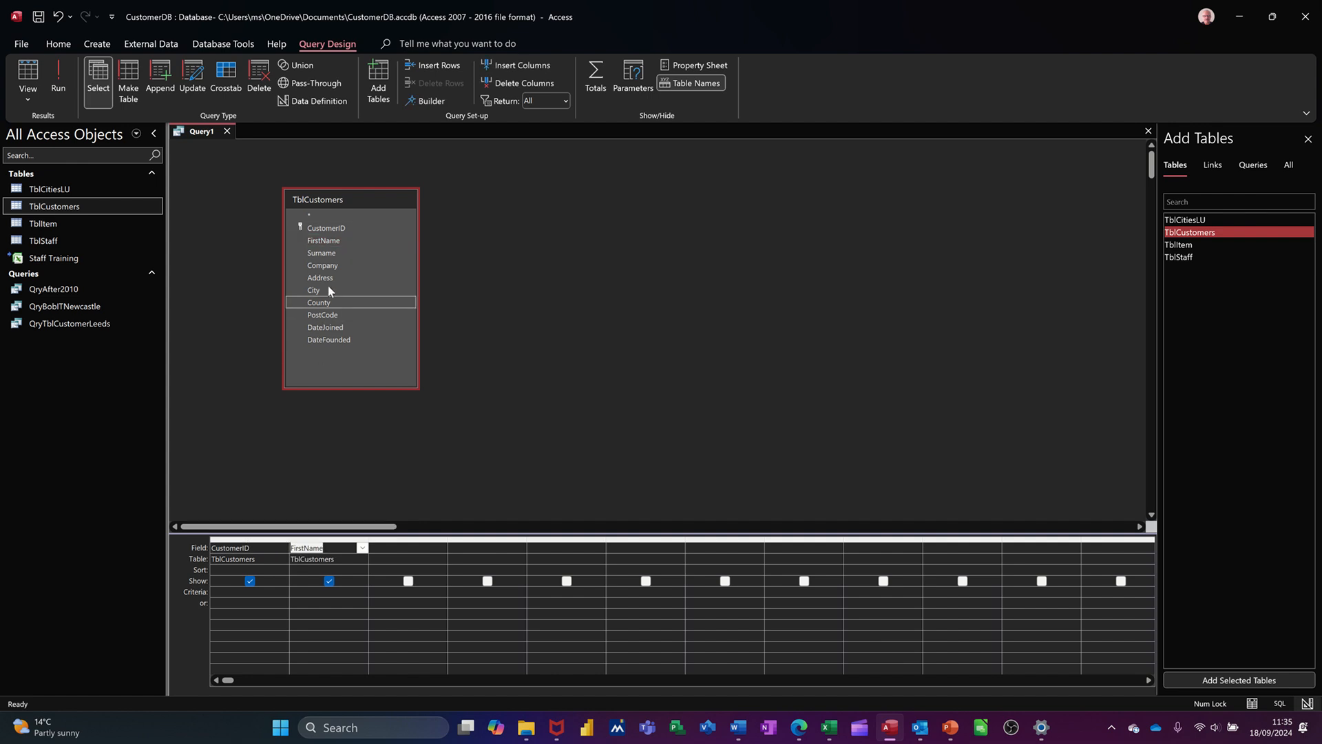
drag(353, 255, 406, 559)
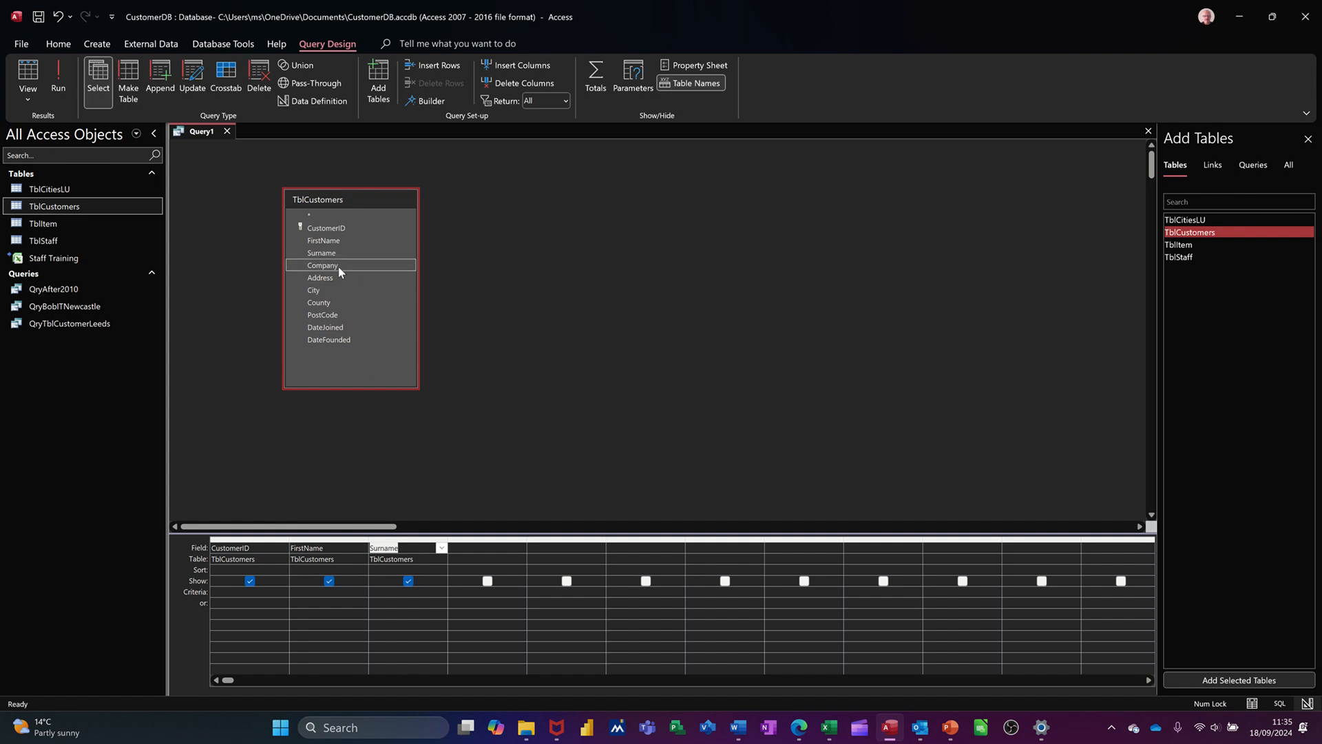
drag(339, 272, 489, 551)
click(589, 551)
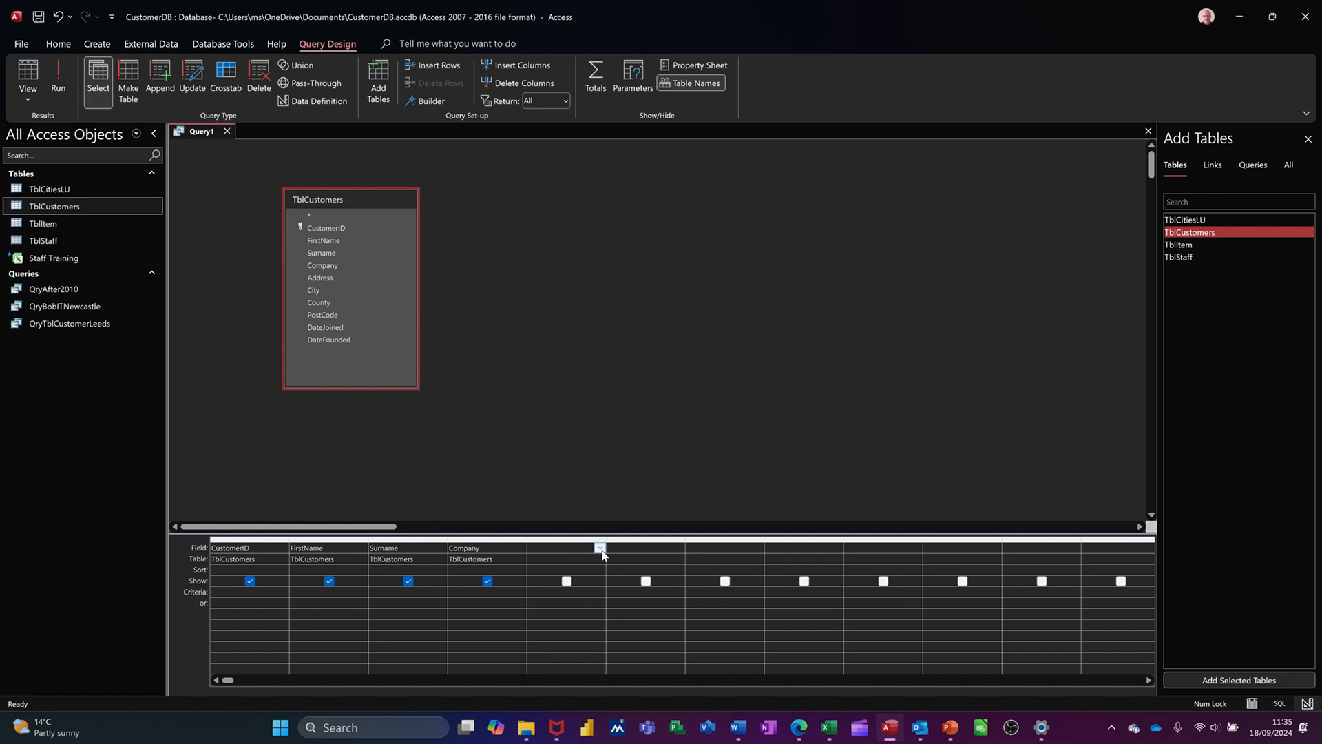
click(600, 549)
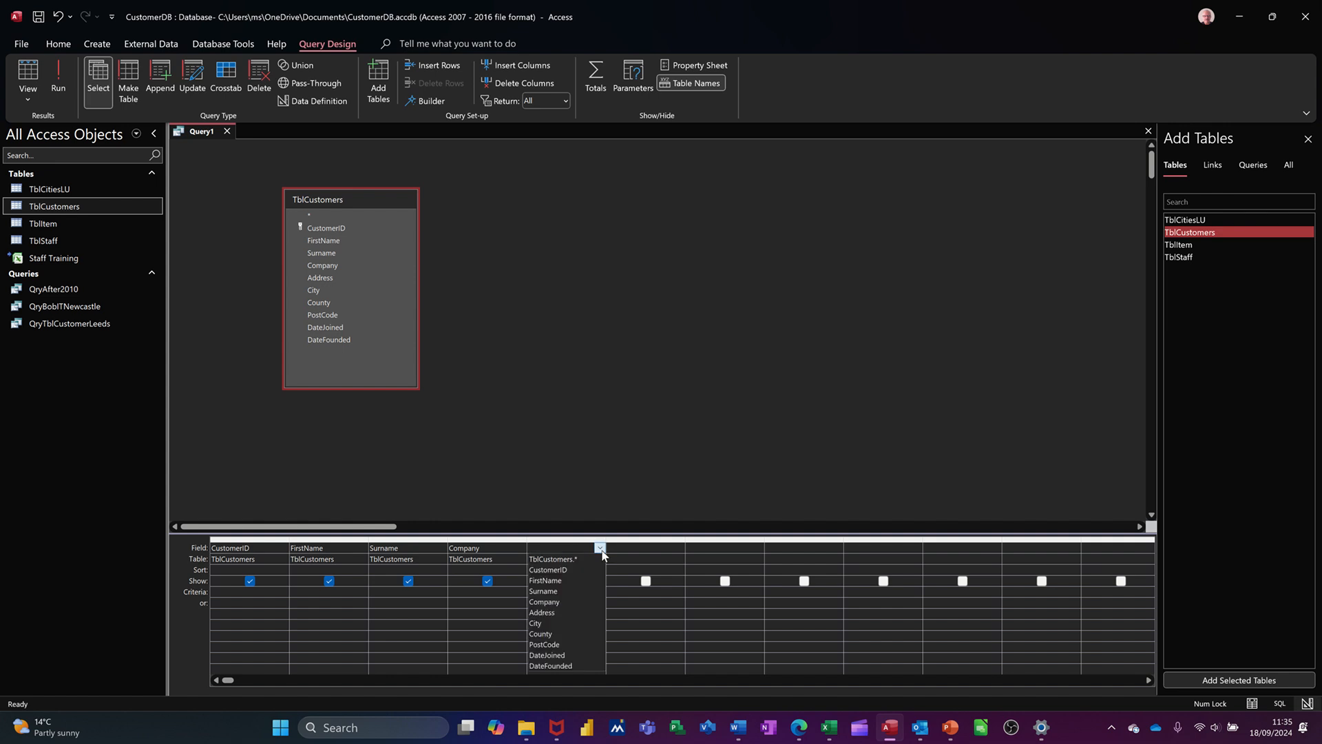
click(578, 613)
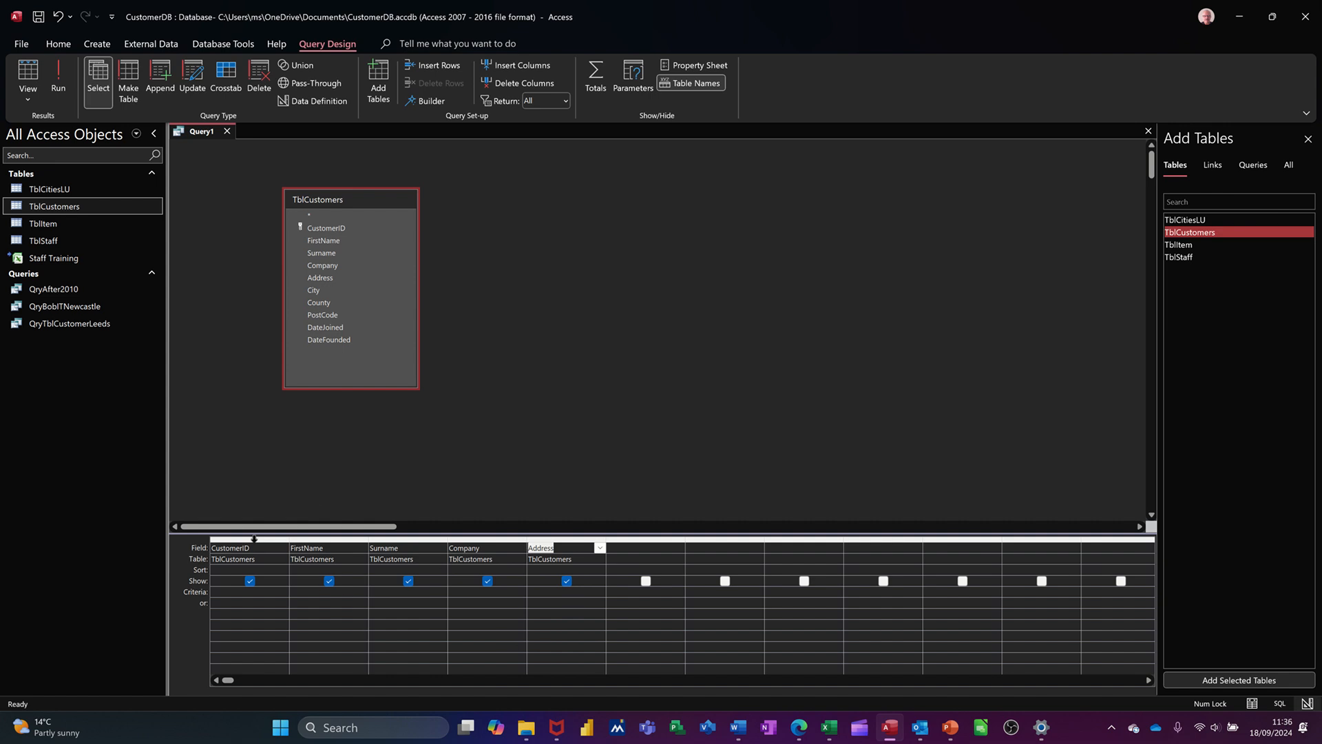
Step: Delete all five field columns, from CustomerID to Address, from the query grid
drag(254, 539, 547, 561)
key(Delete)
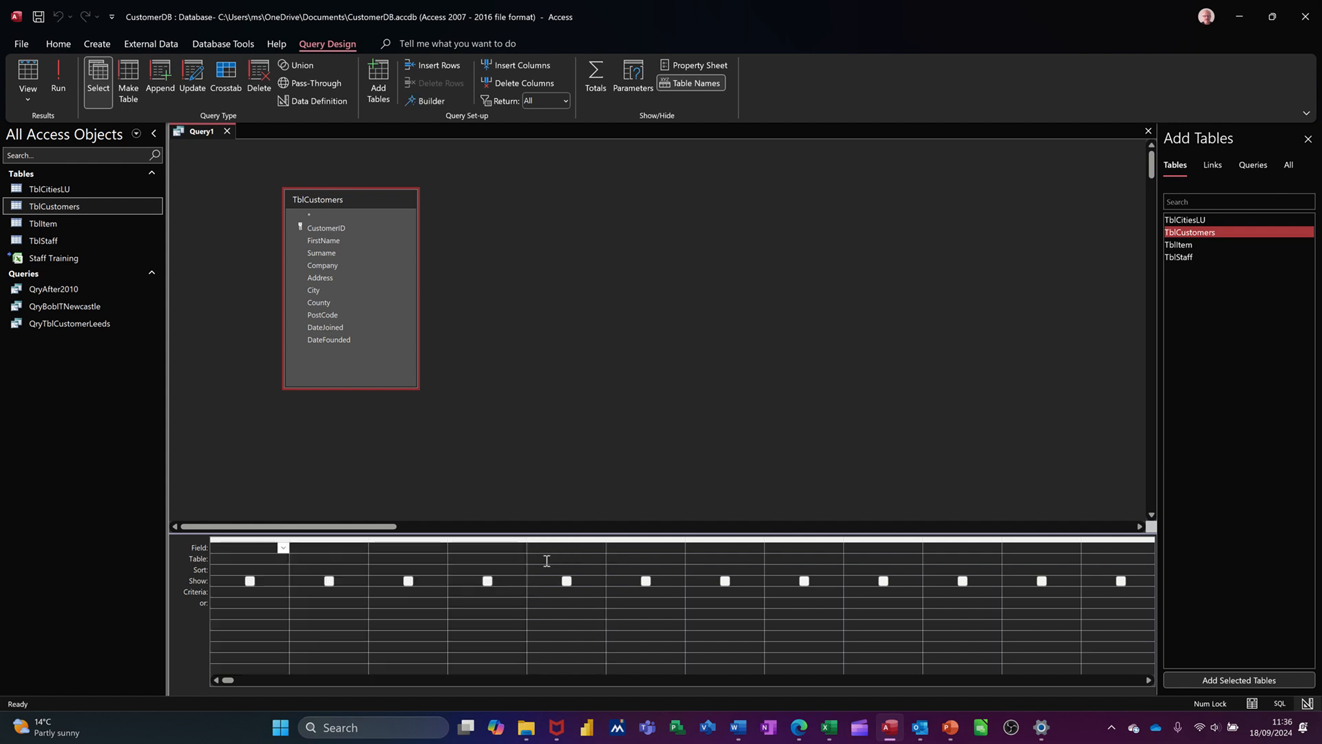